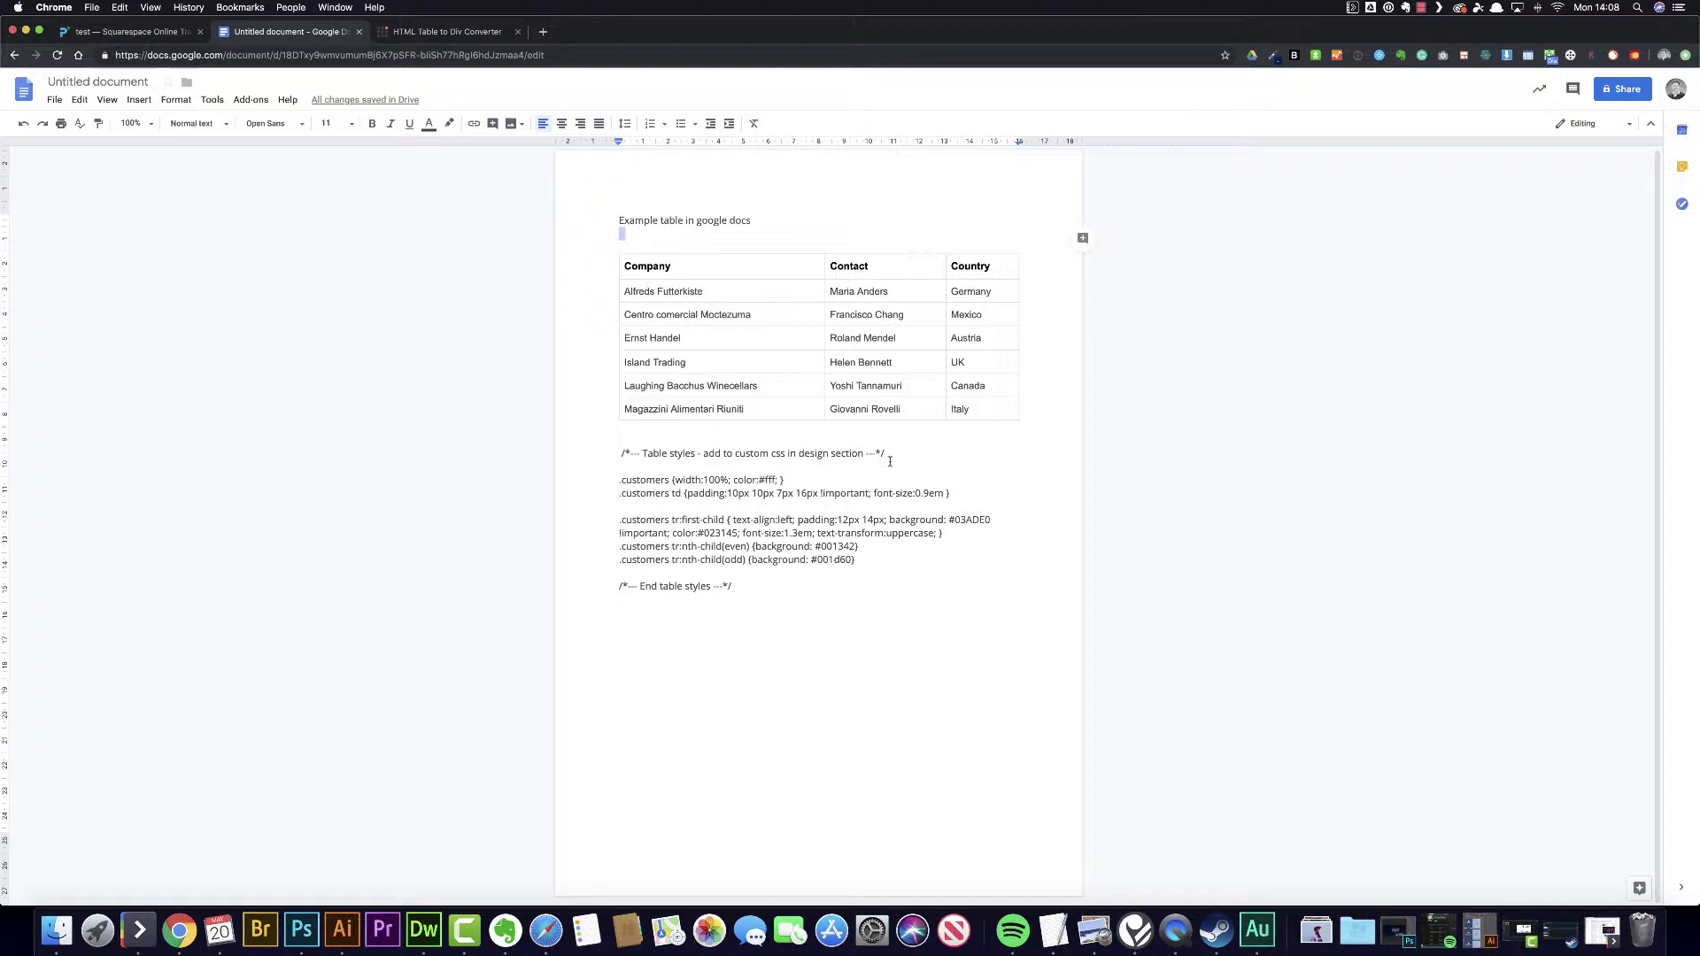
# Look over the customer table and the CSS style block by selecting each
pyautogui.click(808, 320)
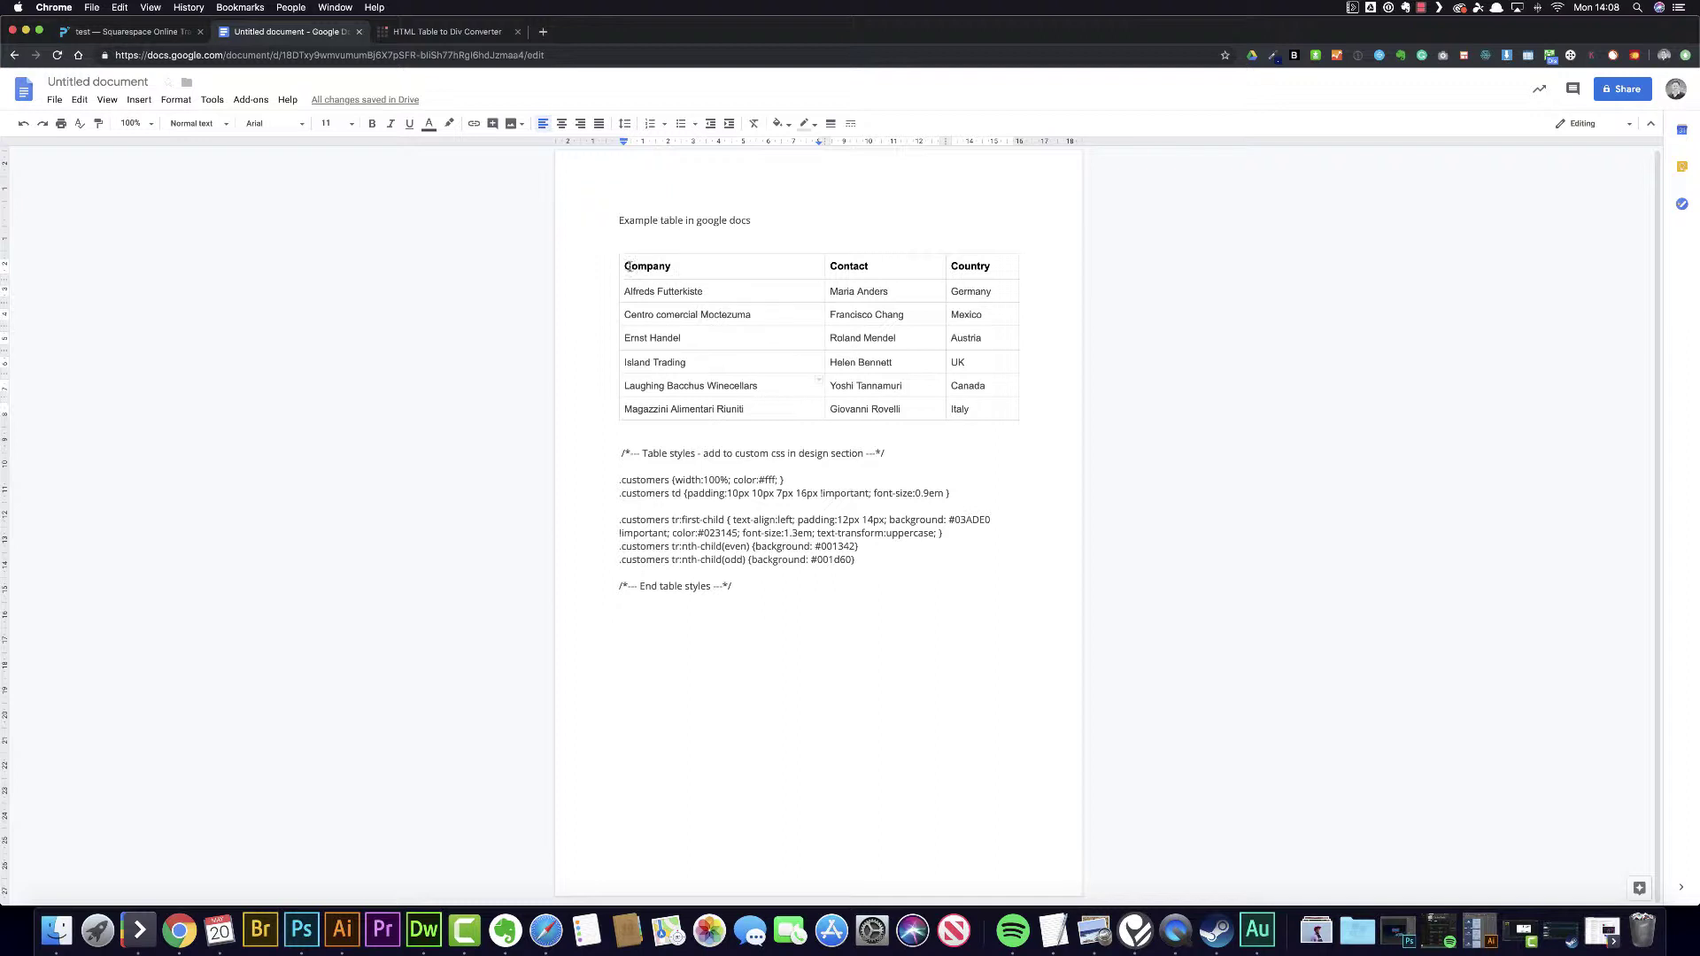
pyautogui.moveTo(622, 263); pyautogui.dragTo(1004, 420)
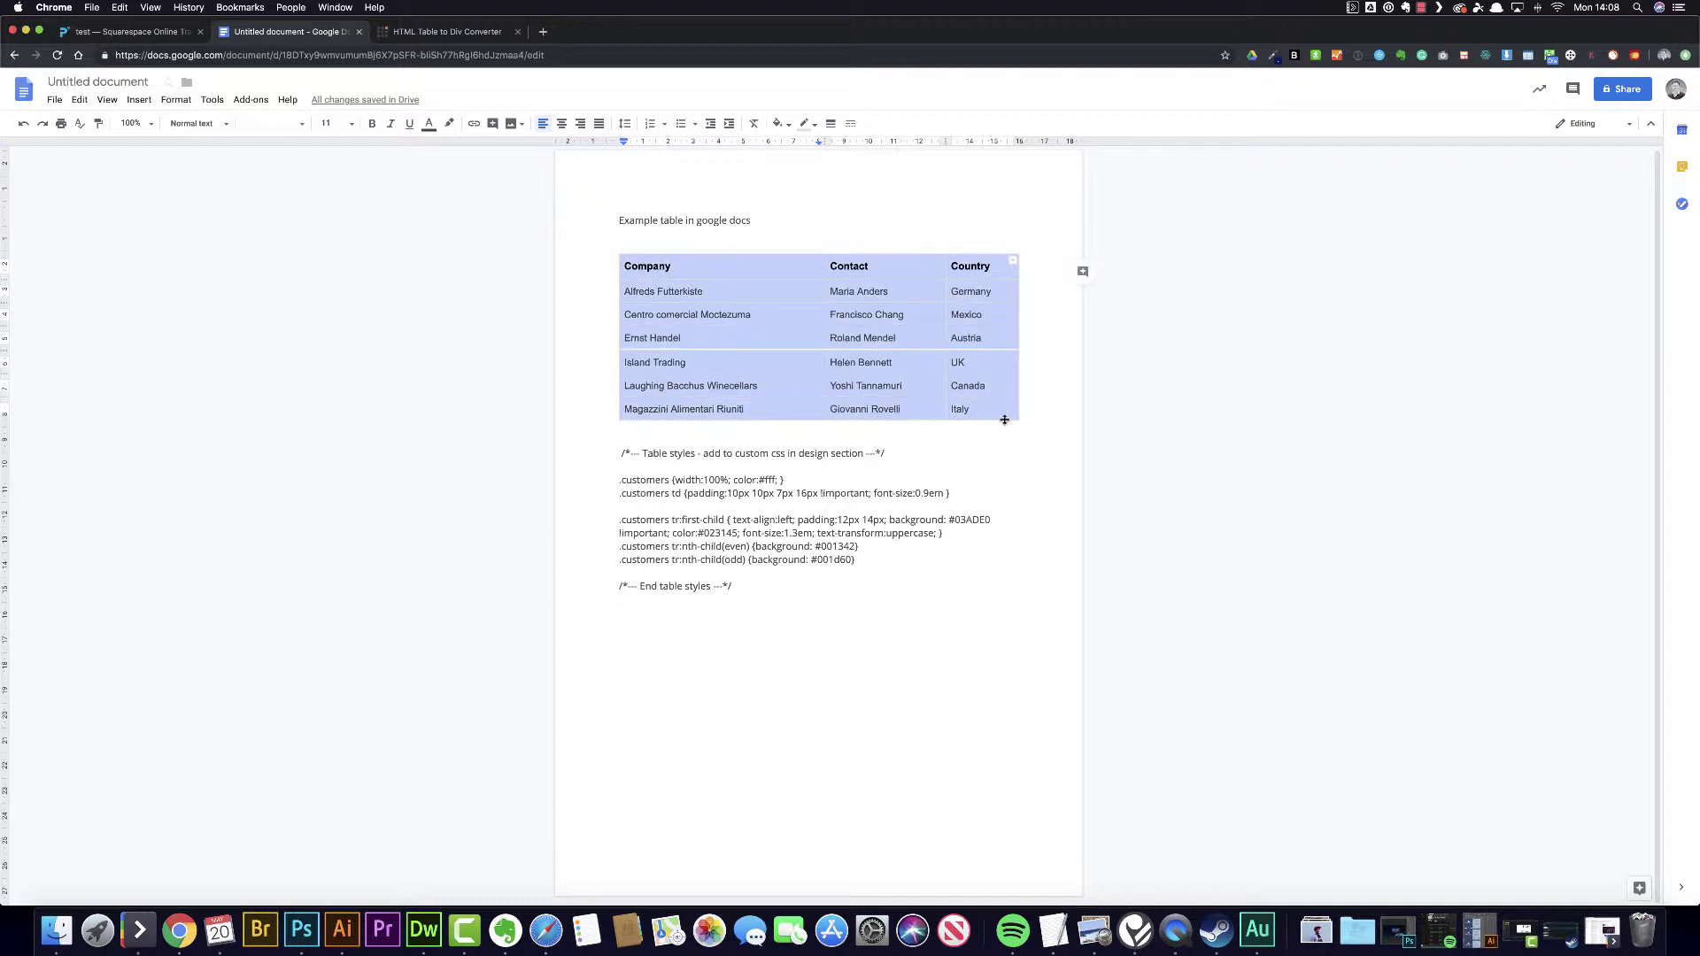
pyautogui.click(626, 585)
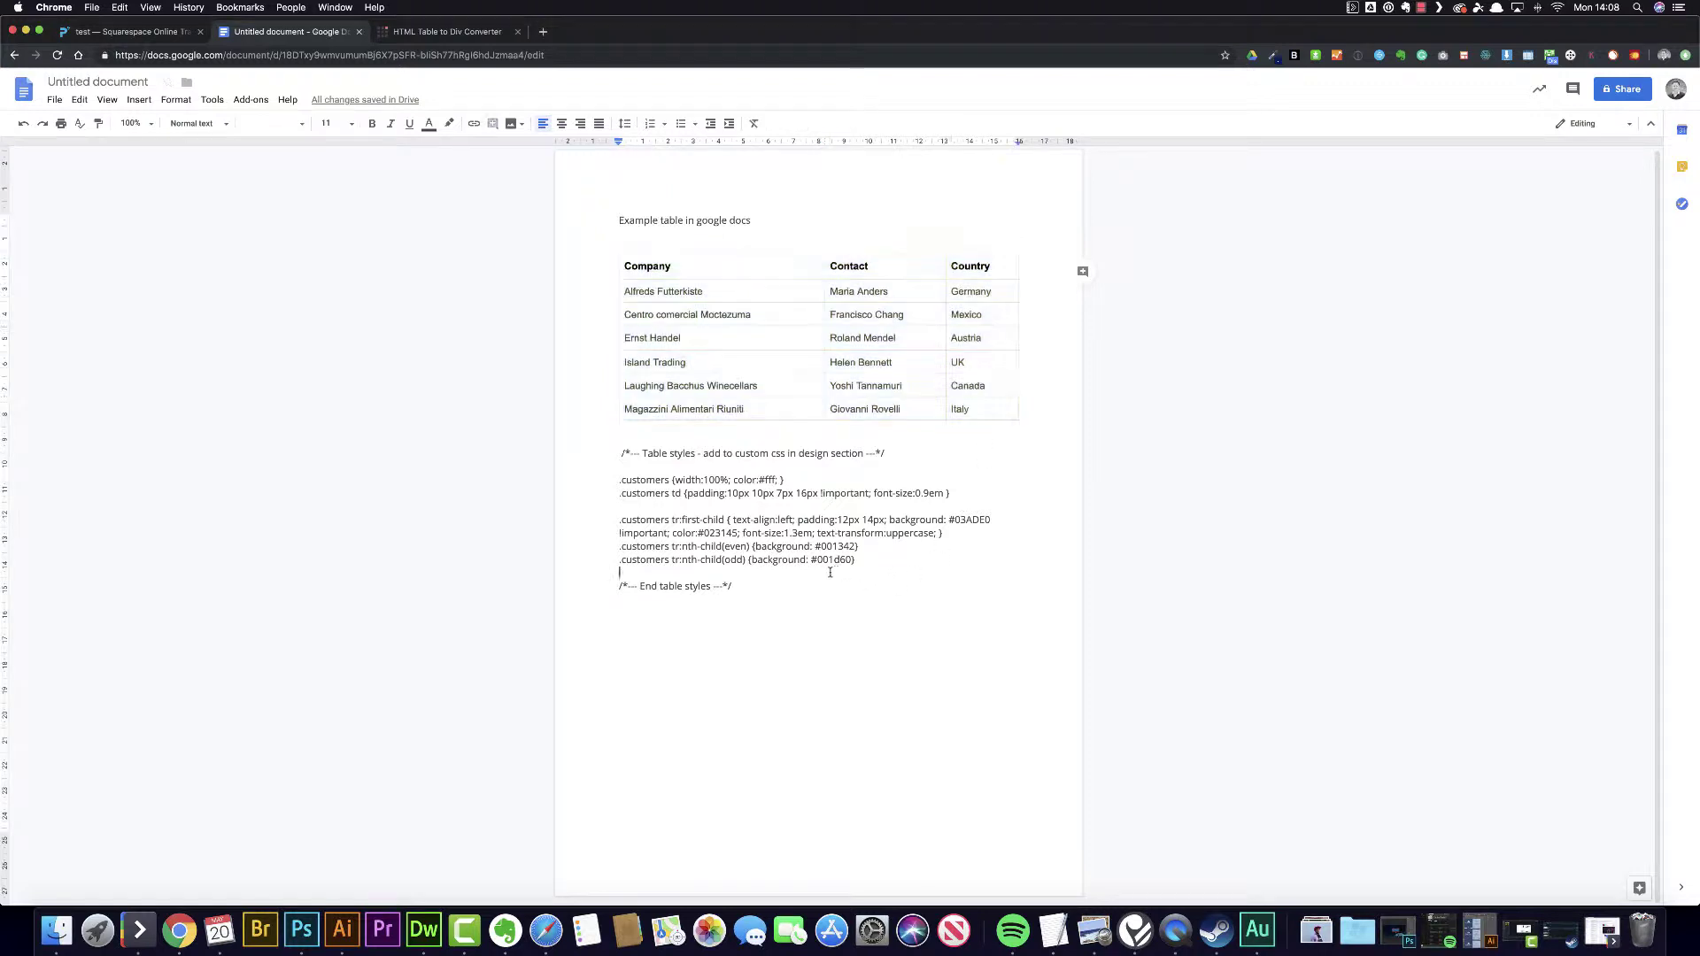
pyautogui.moveTo(733, 587)
pyautogui.mouseDown()
pyautogui.moveTo(713, 529)
pyautogui.moveTo(651, 472)
pyautogui.mouseUp()
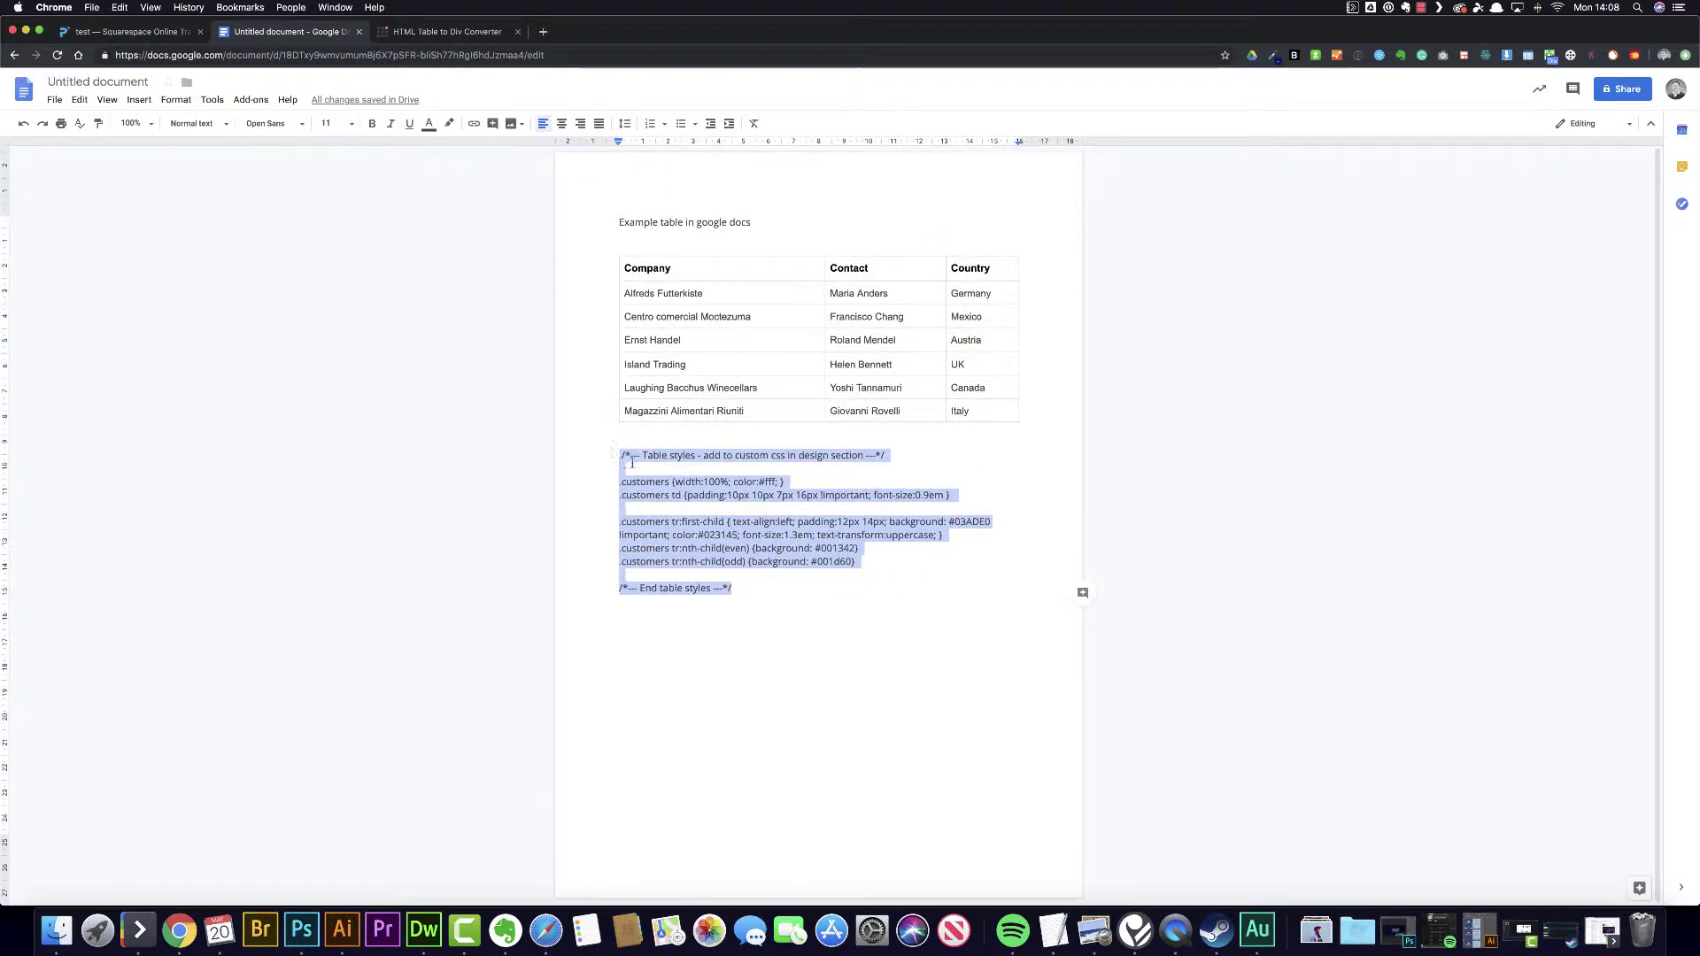
pyautogui.scroll(-1, 820, 506)
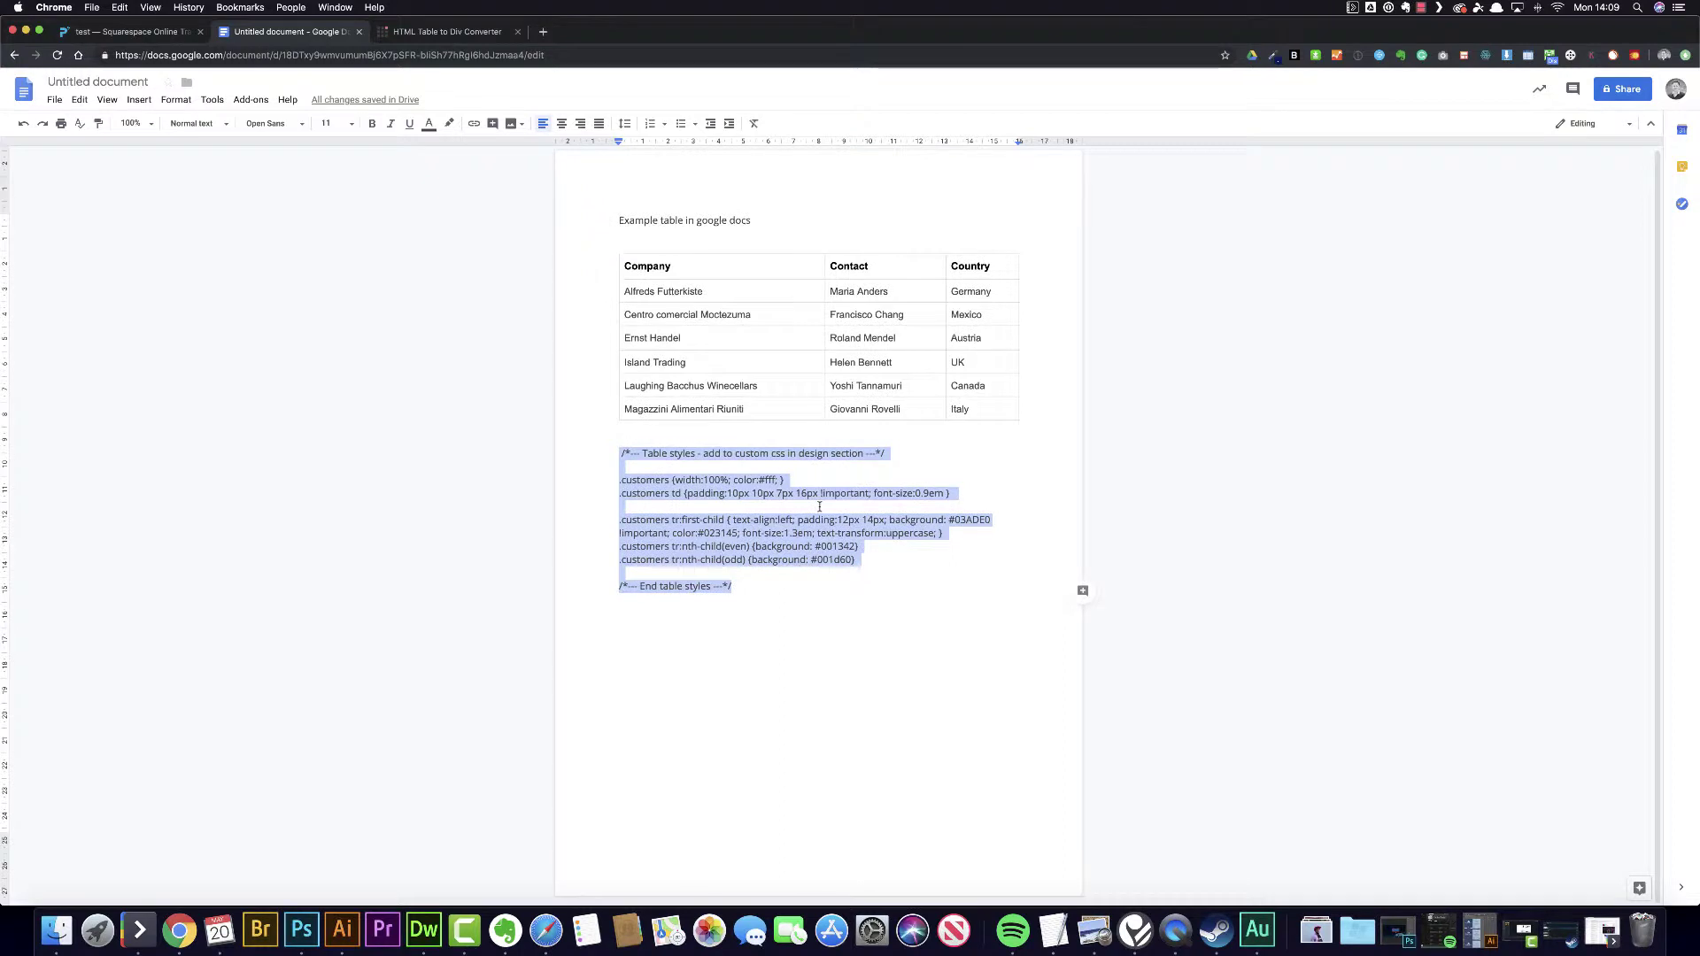
pyautogui.click(908, 562)
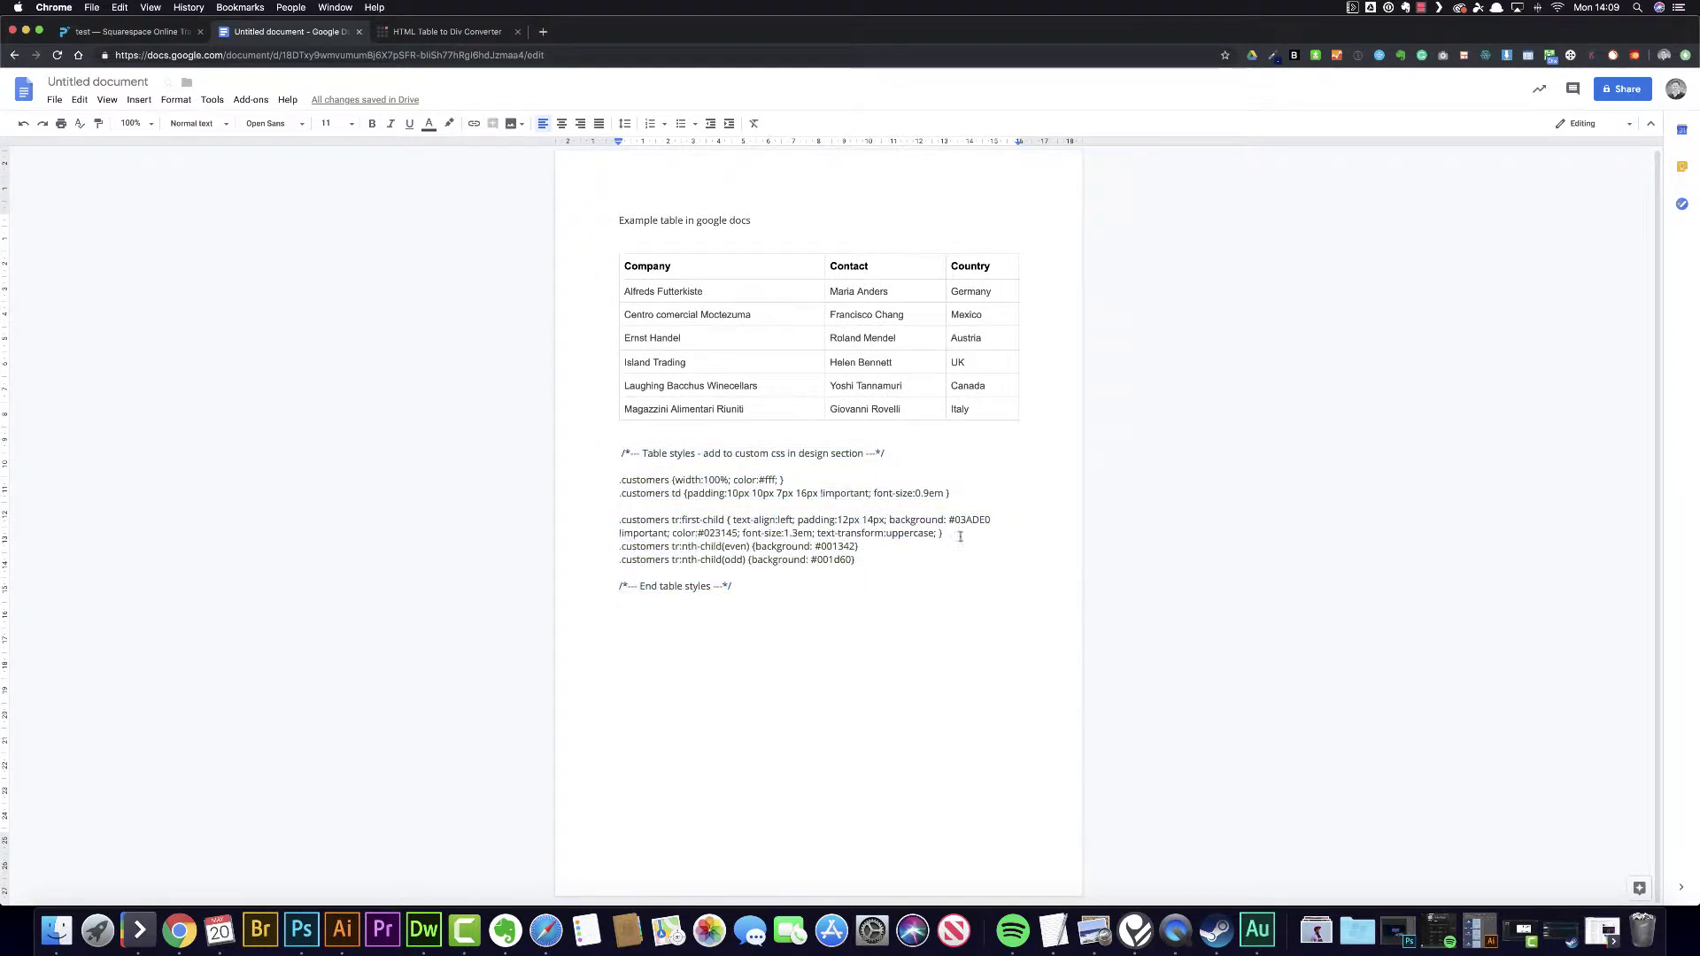
# Inspect the 03ADE0 colour code, the table header row and the 'odd' selector
pyautogui.moveTo(991, 521); pyautogui.dragTo(947, 521)
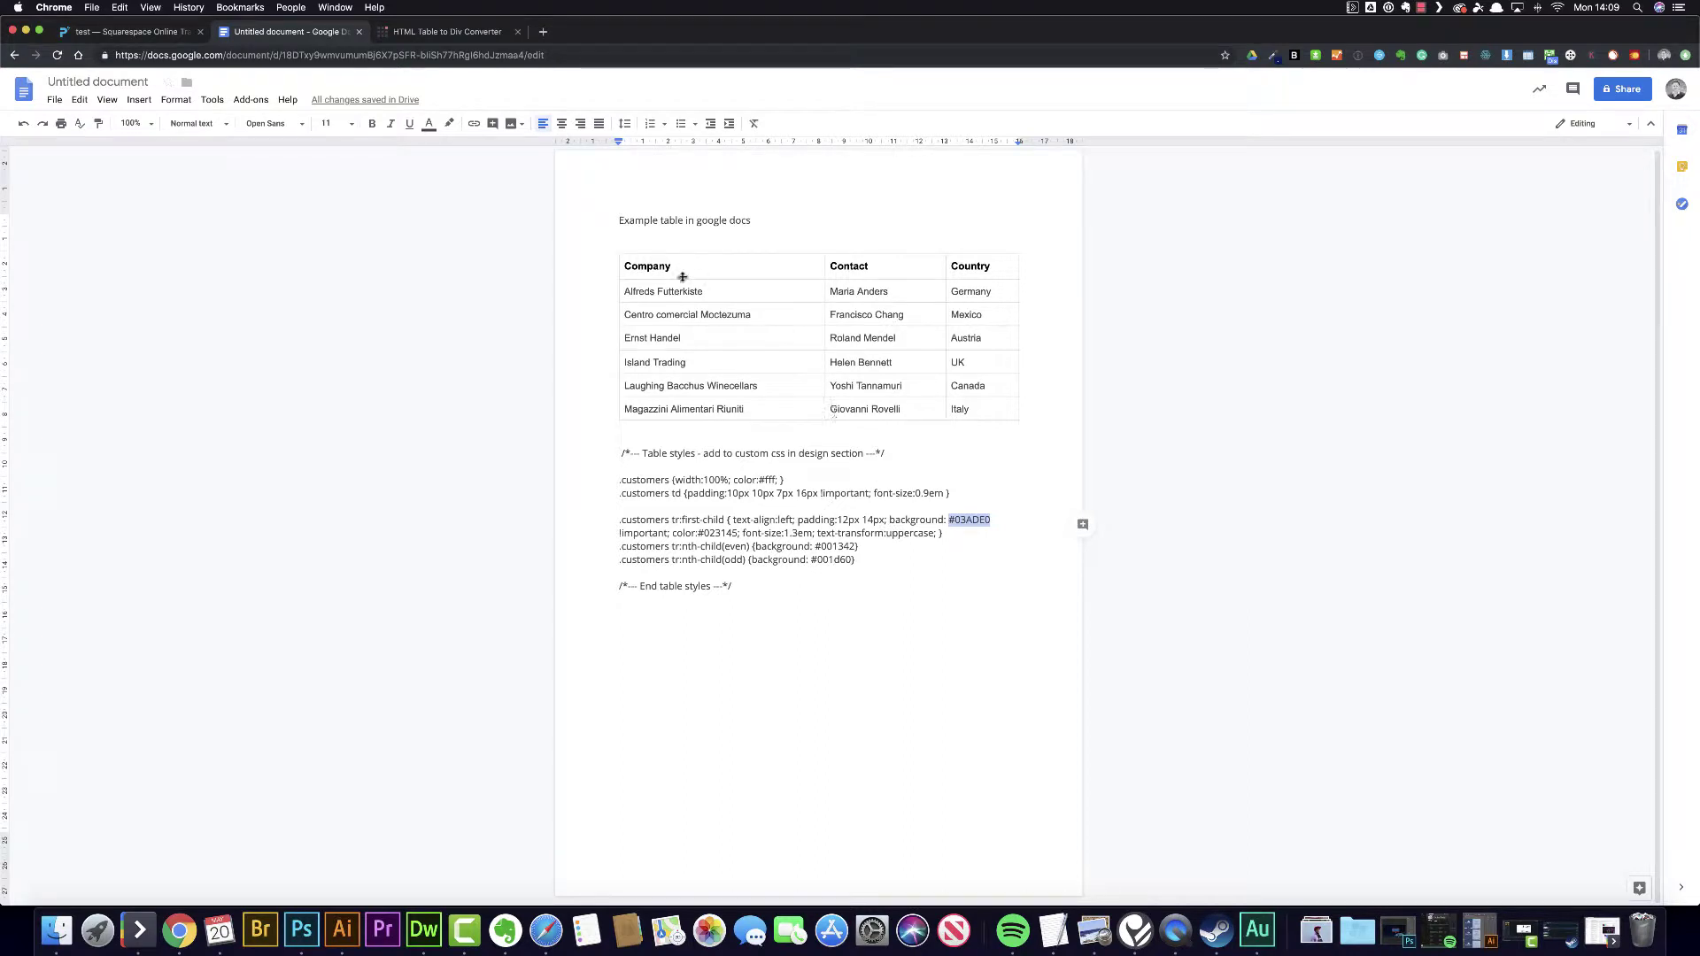
pyautogui.moveTo(629, 266); pyautogui.dragTo(995, 272)
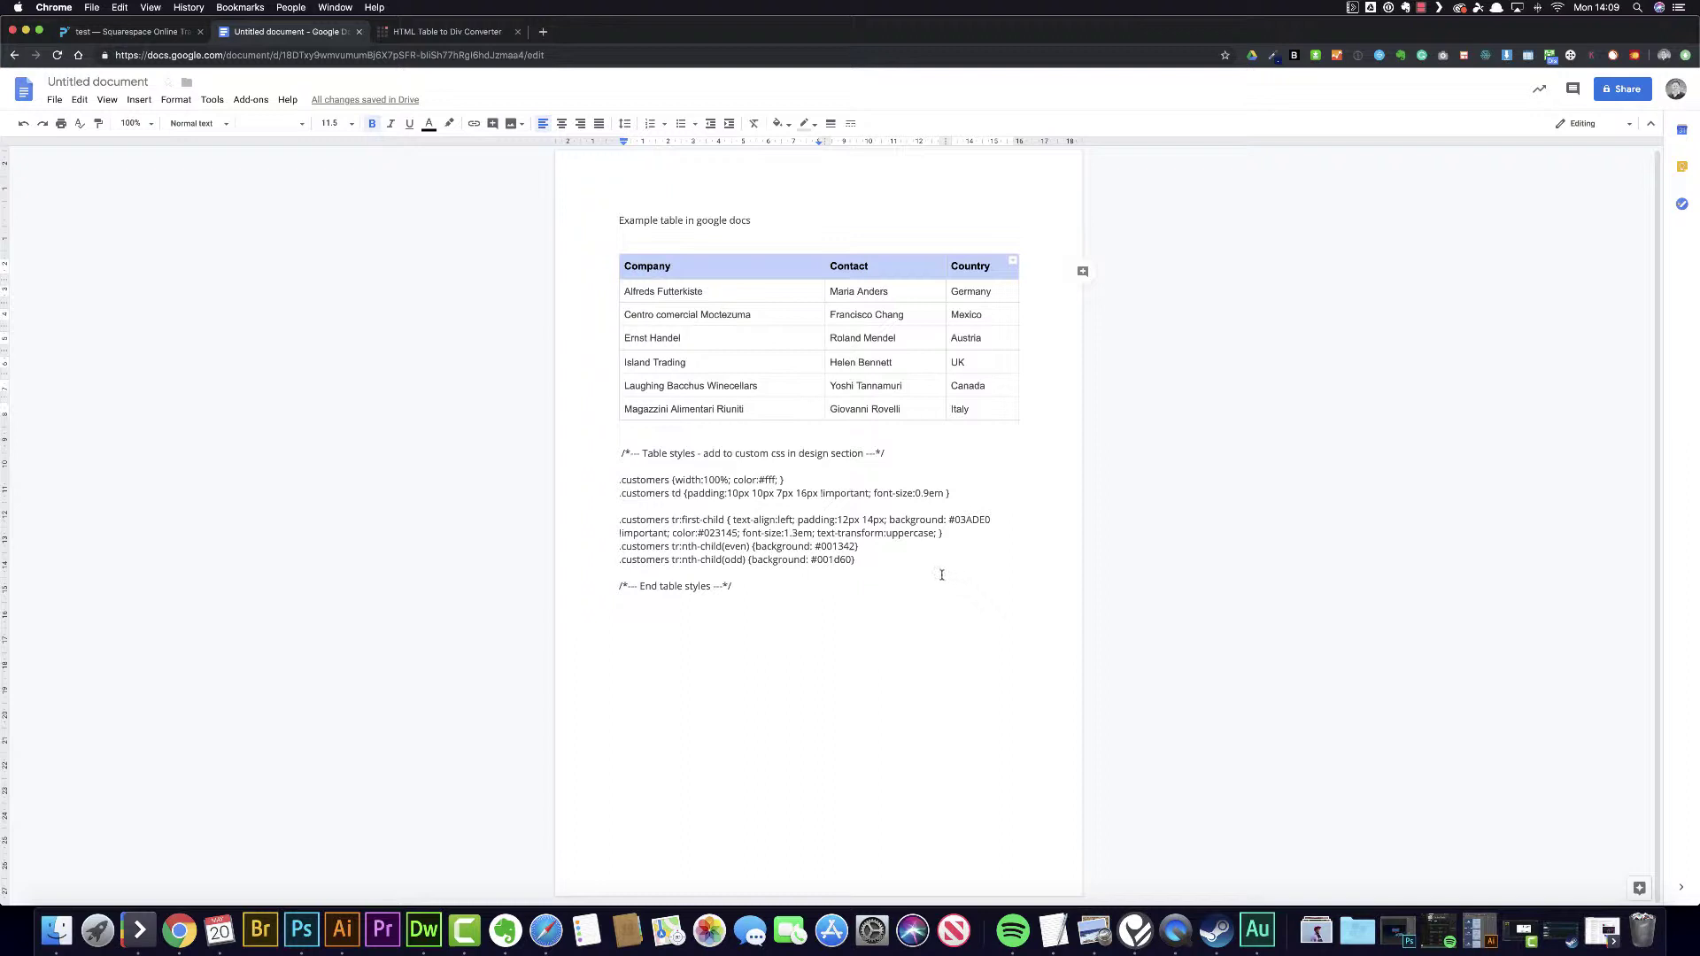
pyautogui.click(939, 577)
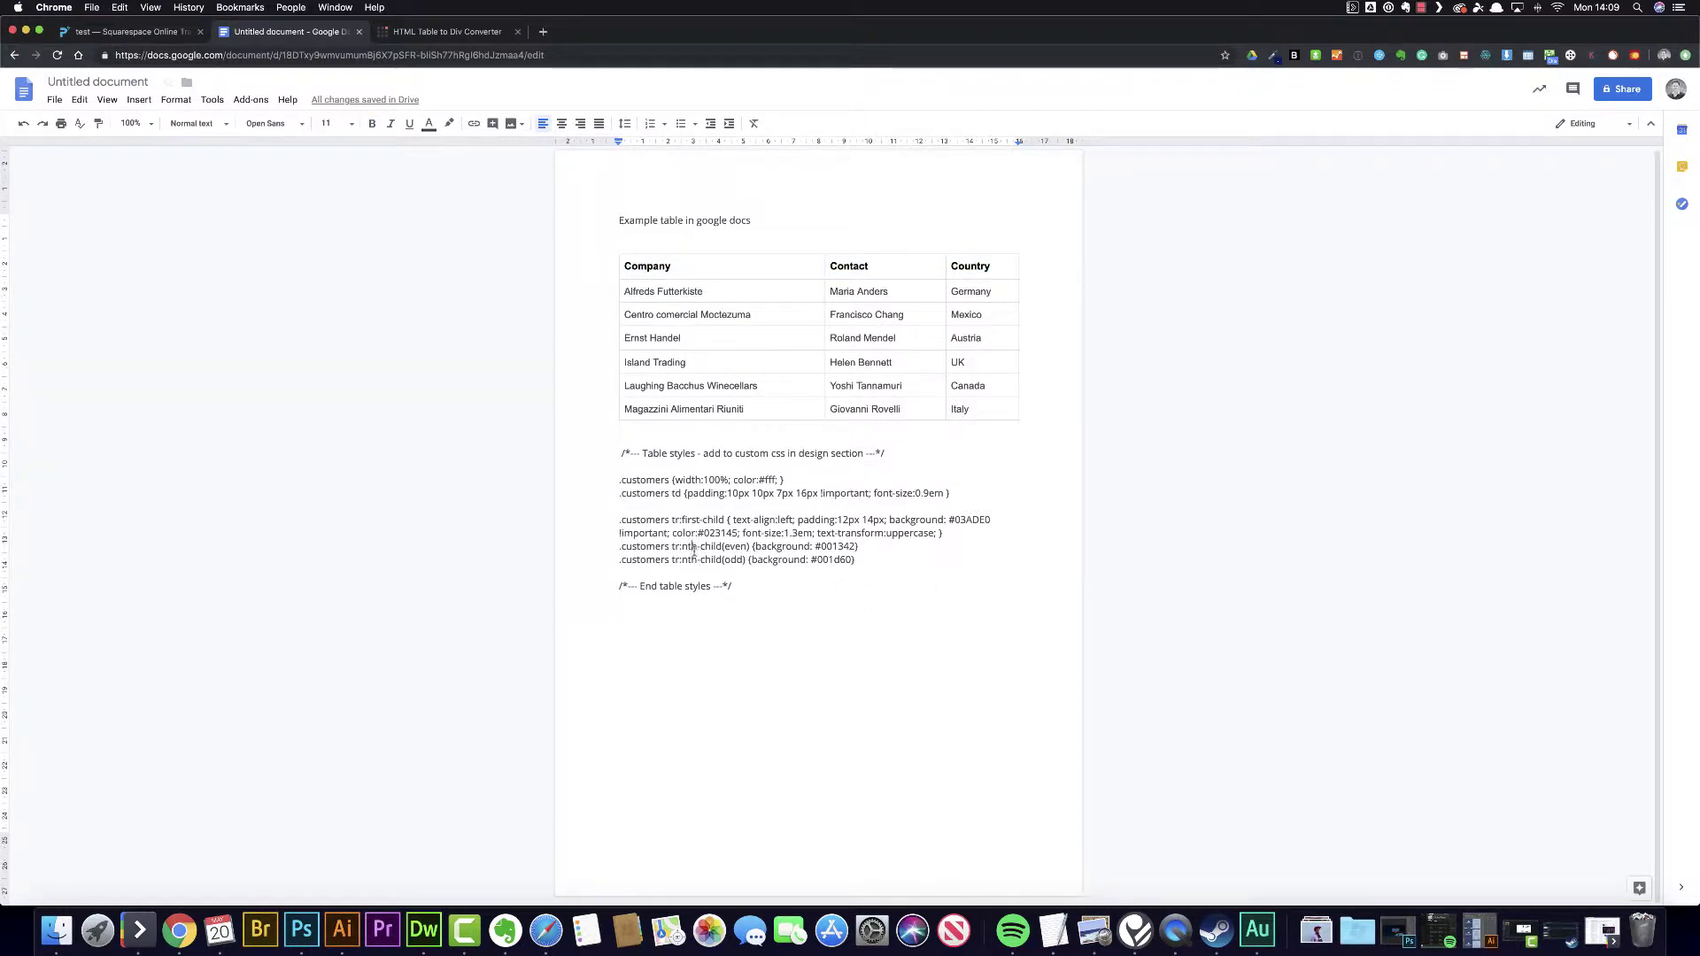
pyautogui.doubleClick(736, 546)
pyautogui.doubleClick(735, 560)
pyautogui.click(934, 470)
# Copy the whole customer table from the document
pyautogui.moveTo(968, 405); pyautogui.dragTo(701, 277)
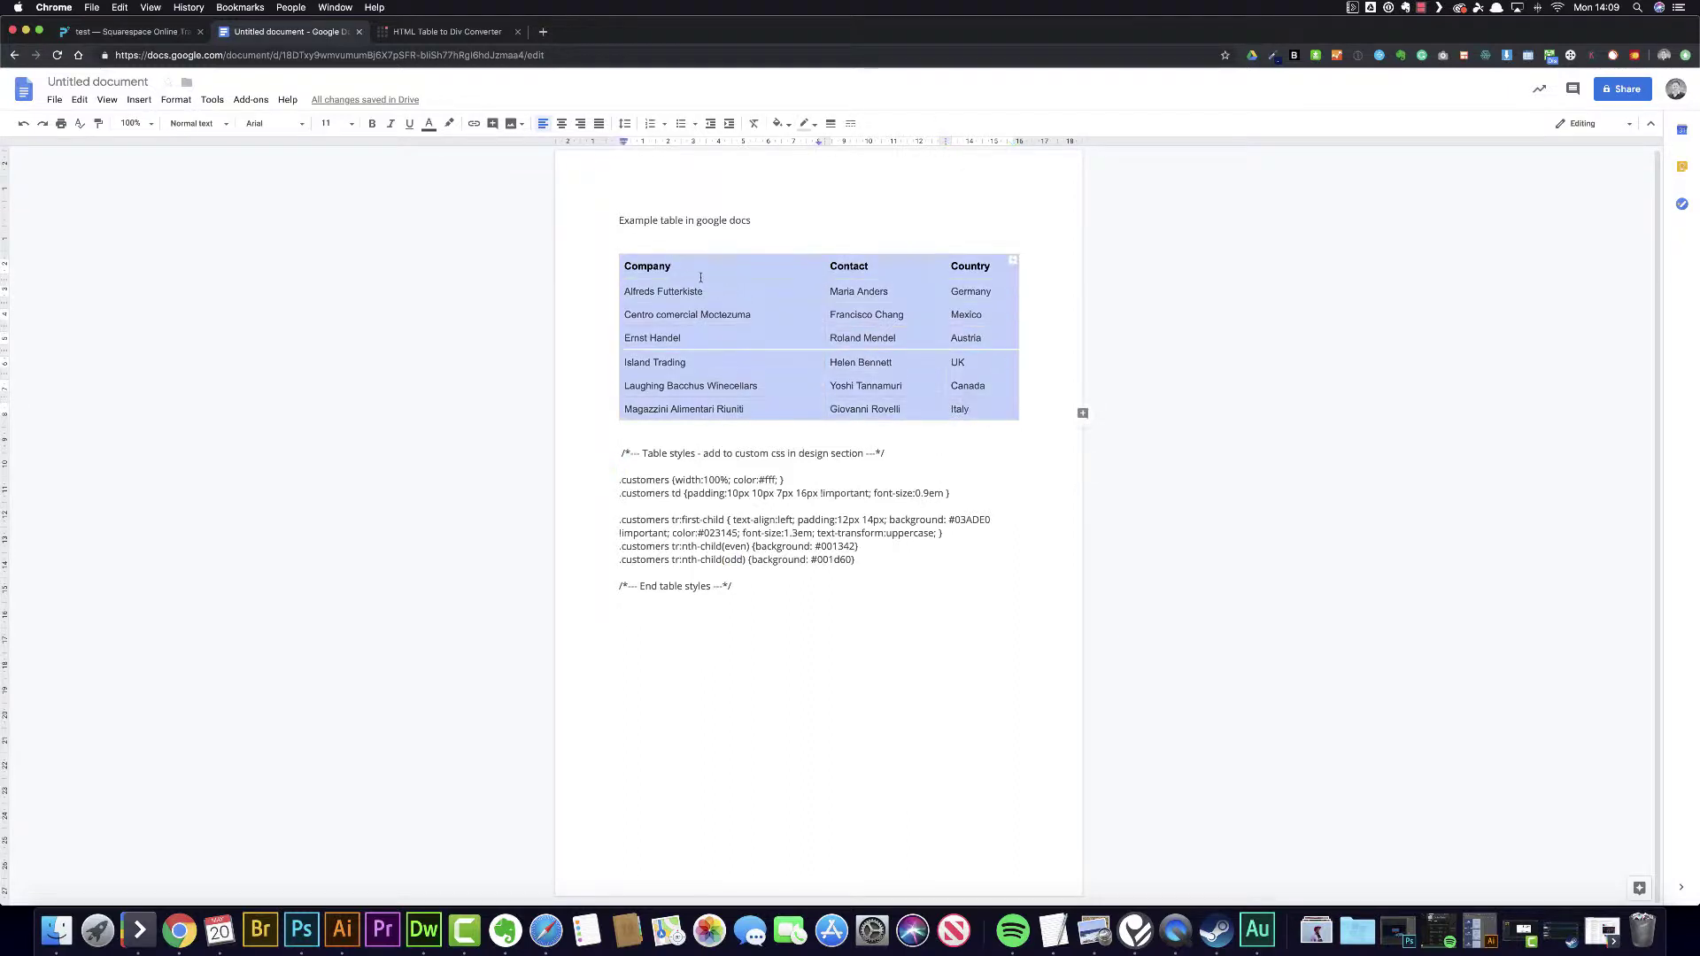
pyautogui.rightClick(669, 266)
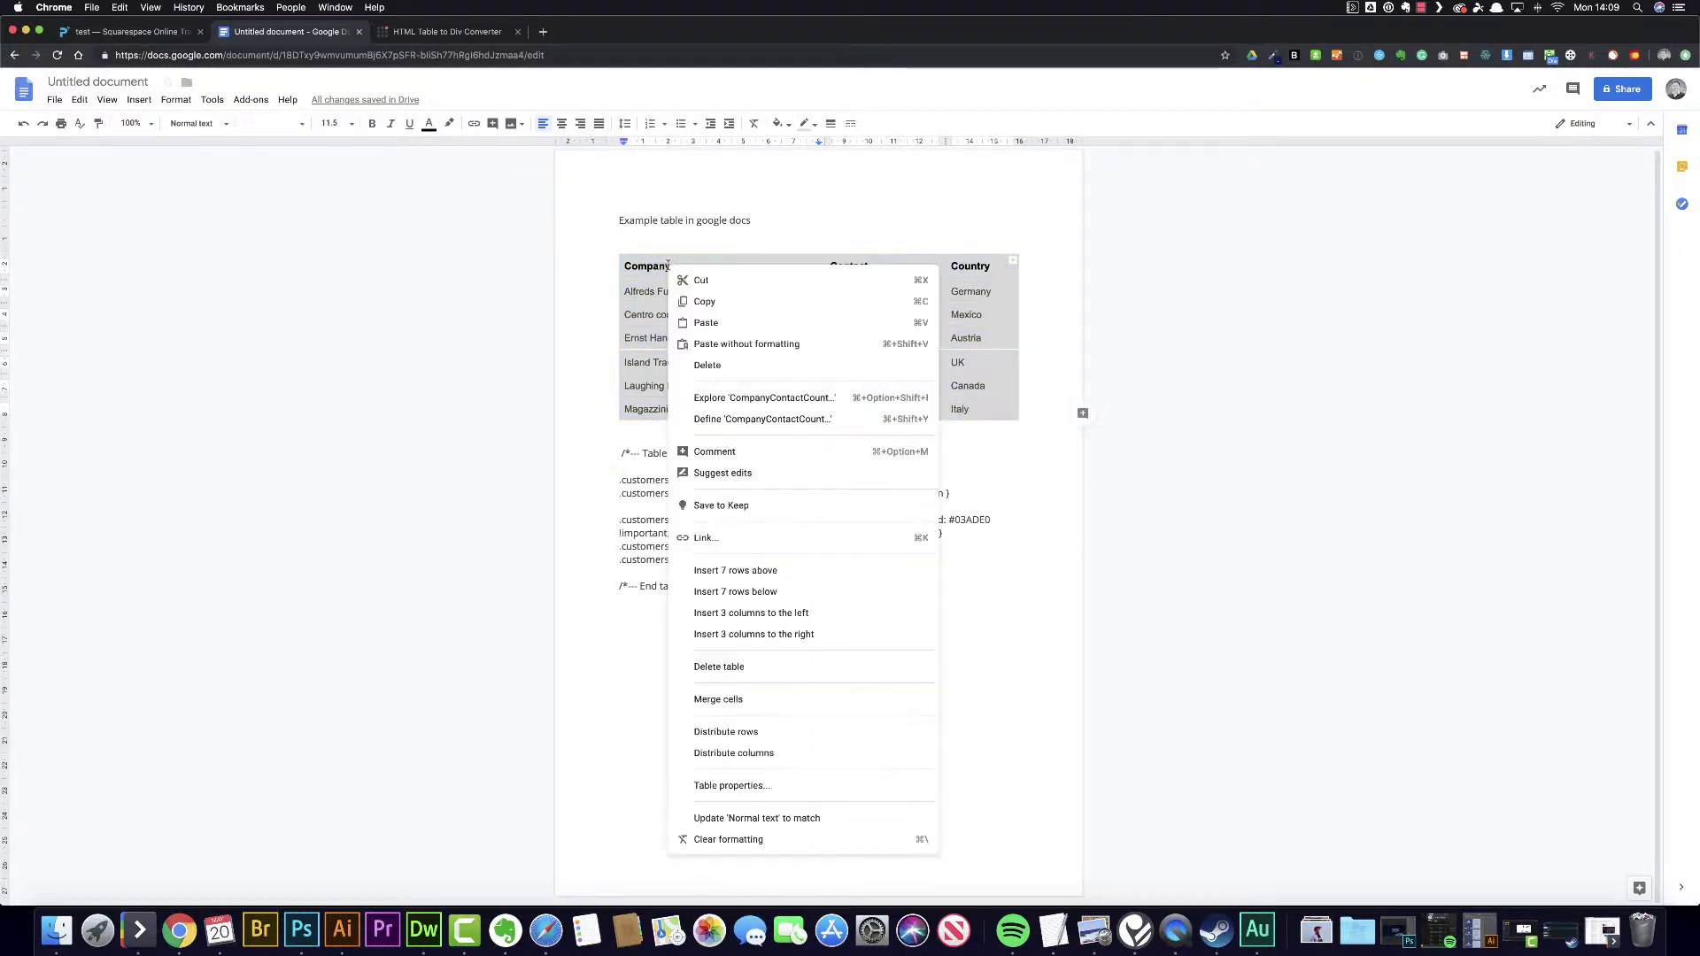
pyautogui.click(733, 304)
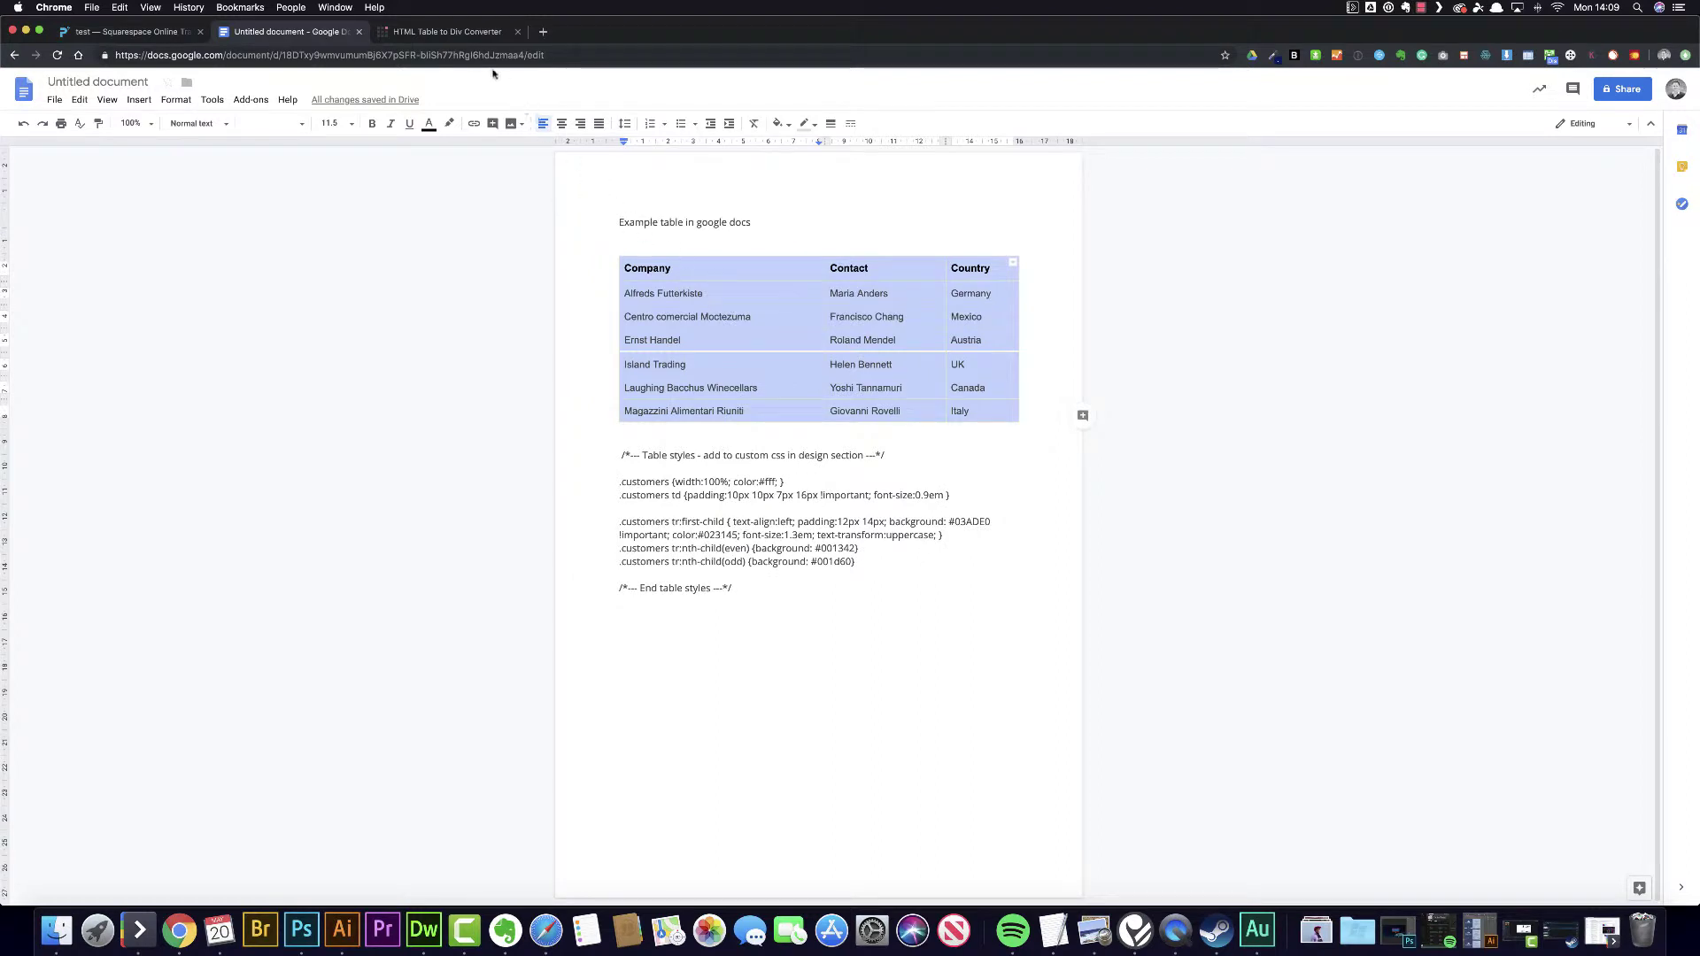
# Paste the copied customer table into divtable.com's visual editor
pyautogui.click(466, 34)
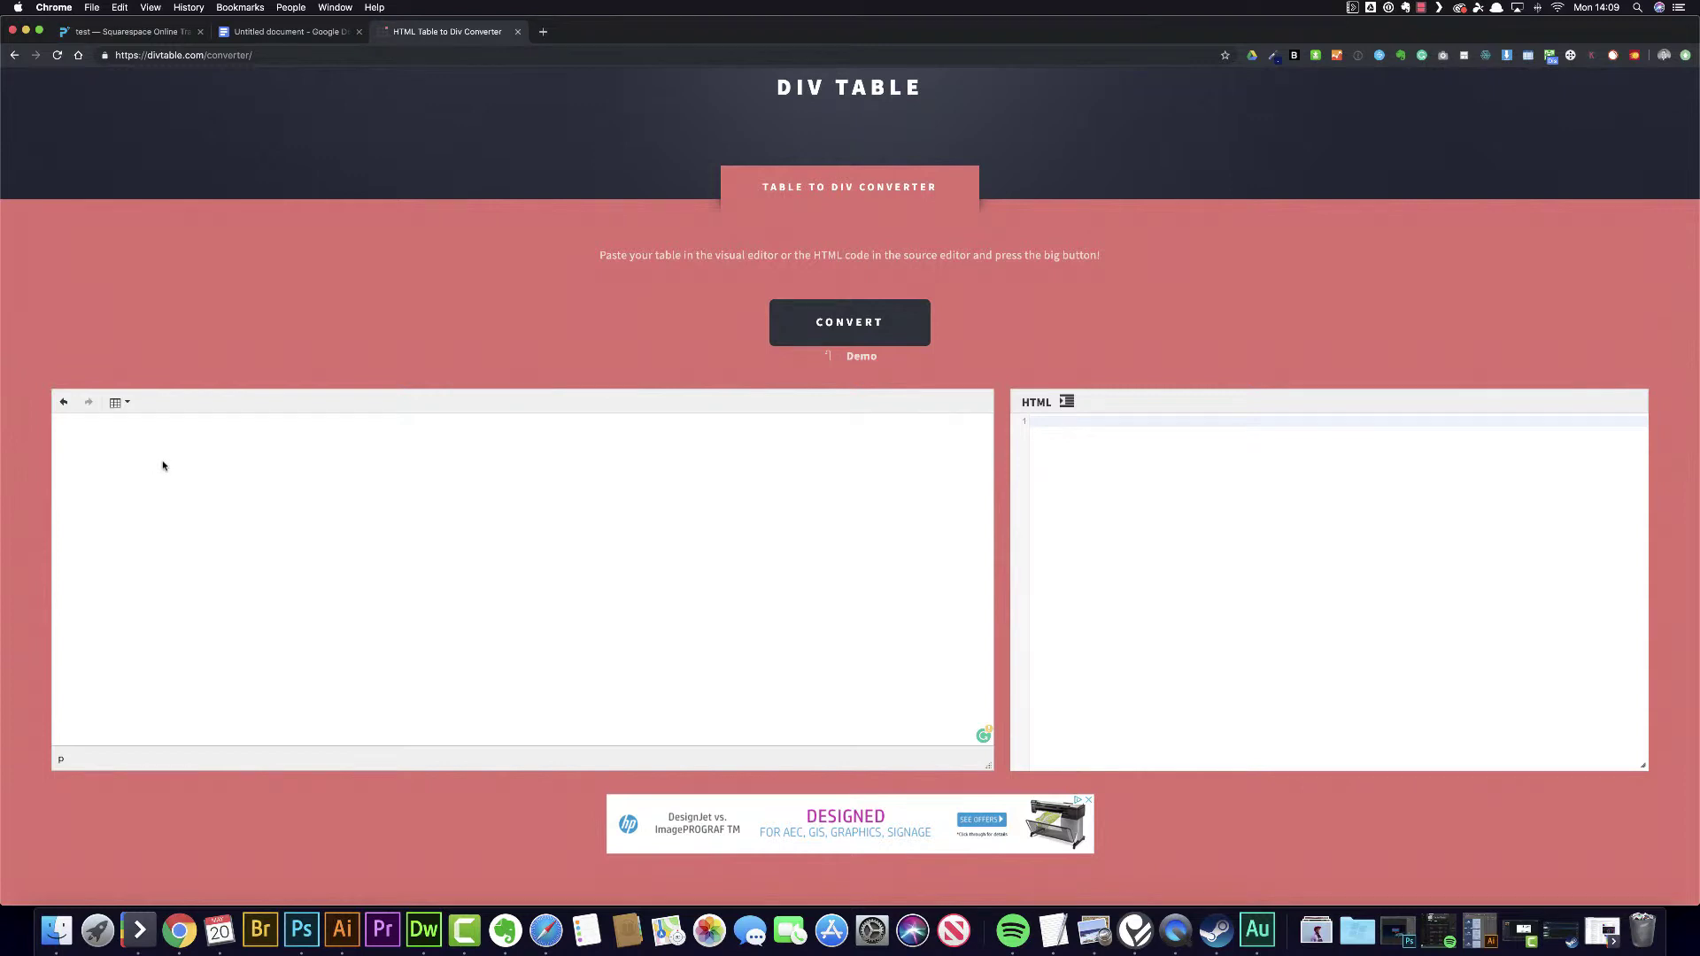
pyautogui.press('super+v')
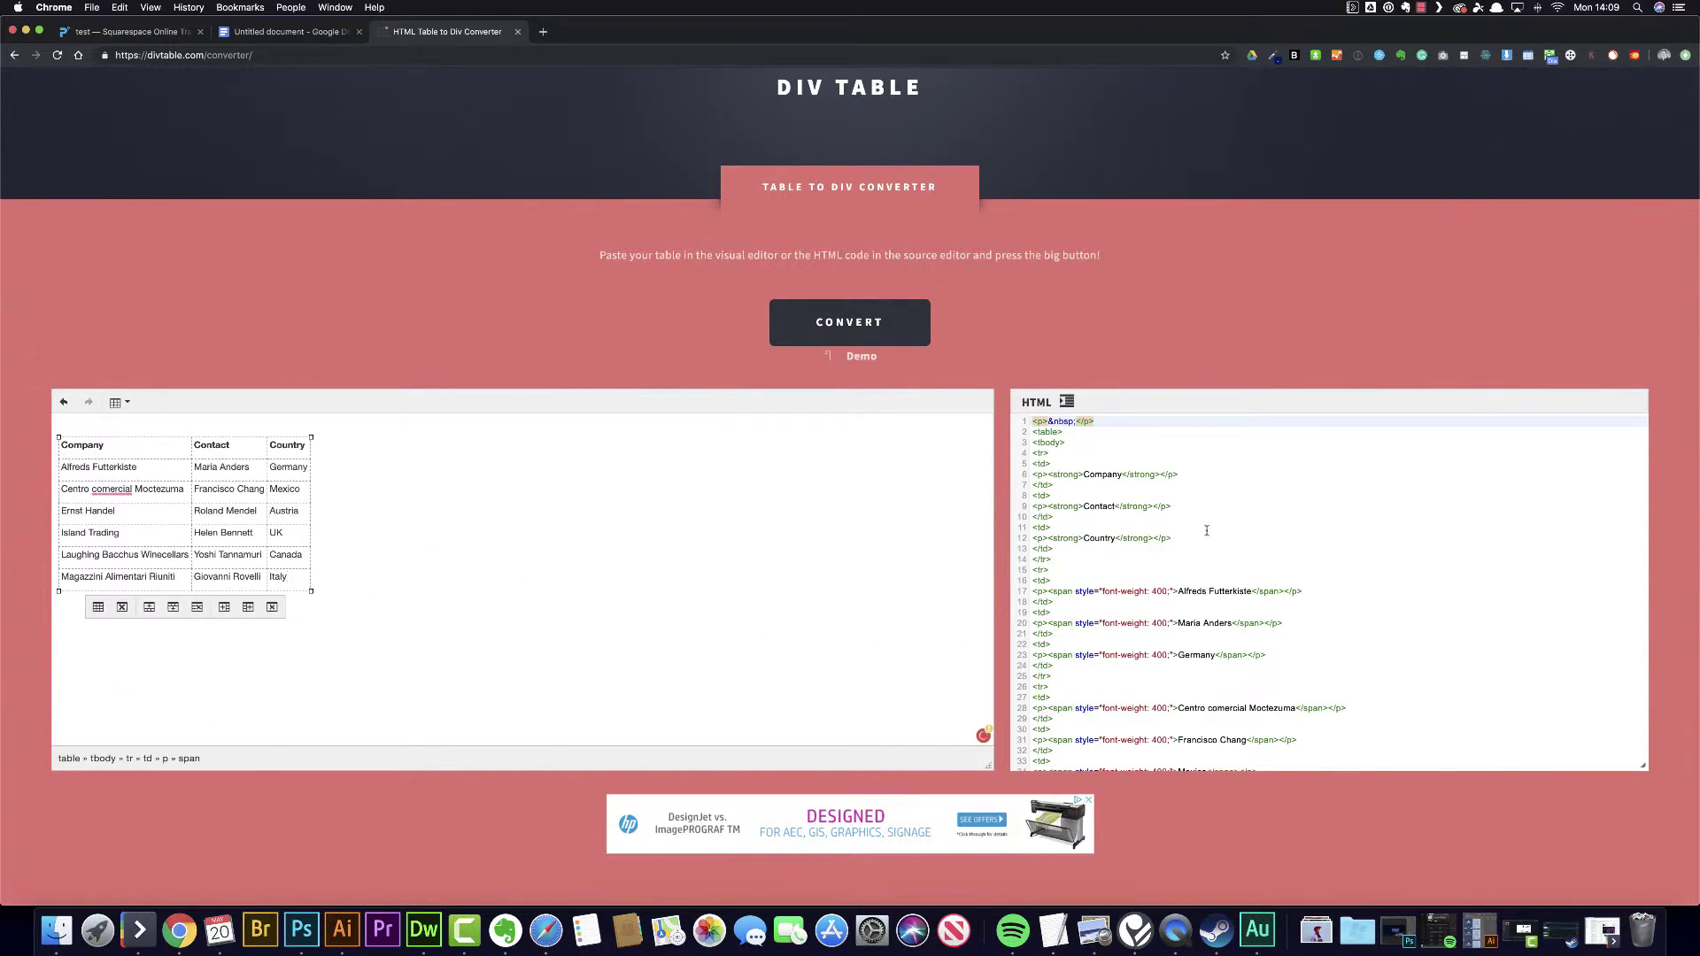
# Remove the empty paragraph before the table in the converter's HTML source
pyautogui.click(1204, 496)
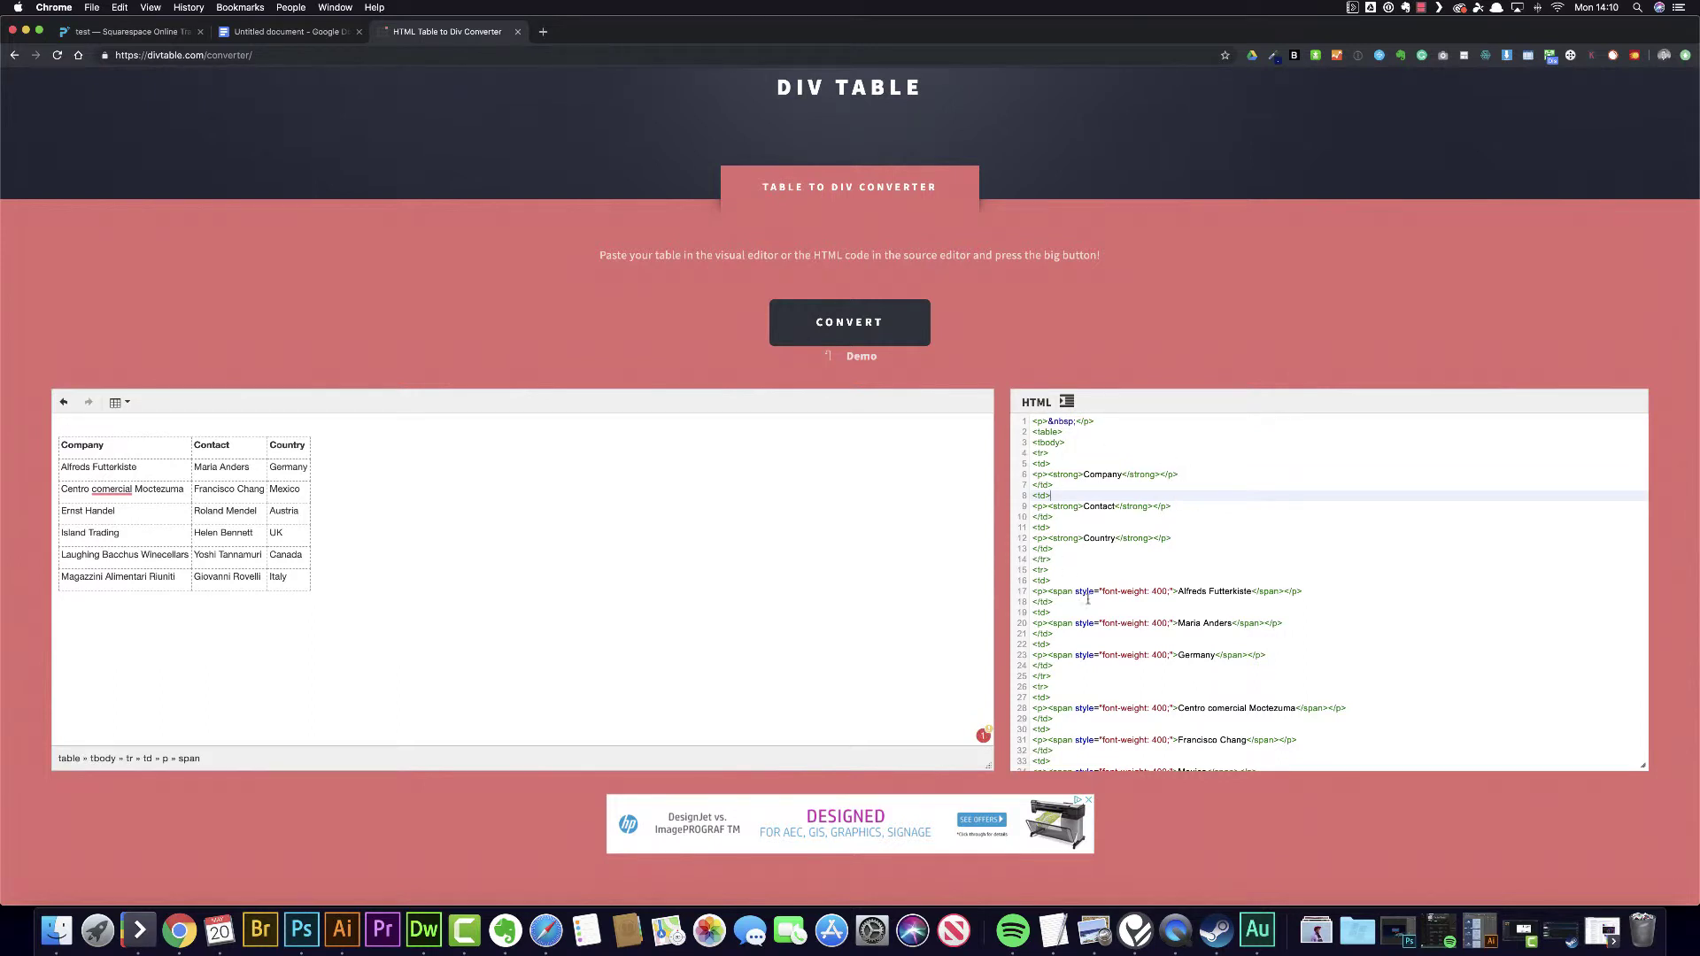
pyautogui.click(1056, 432)
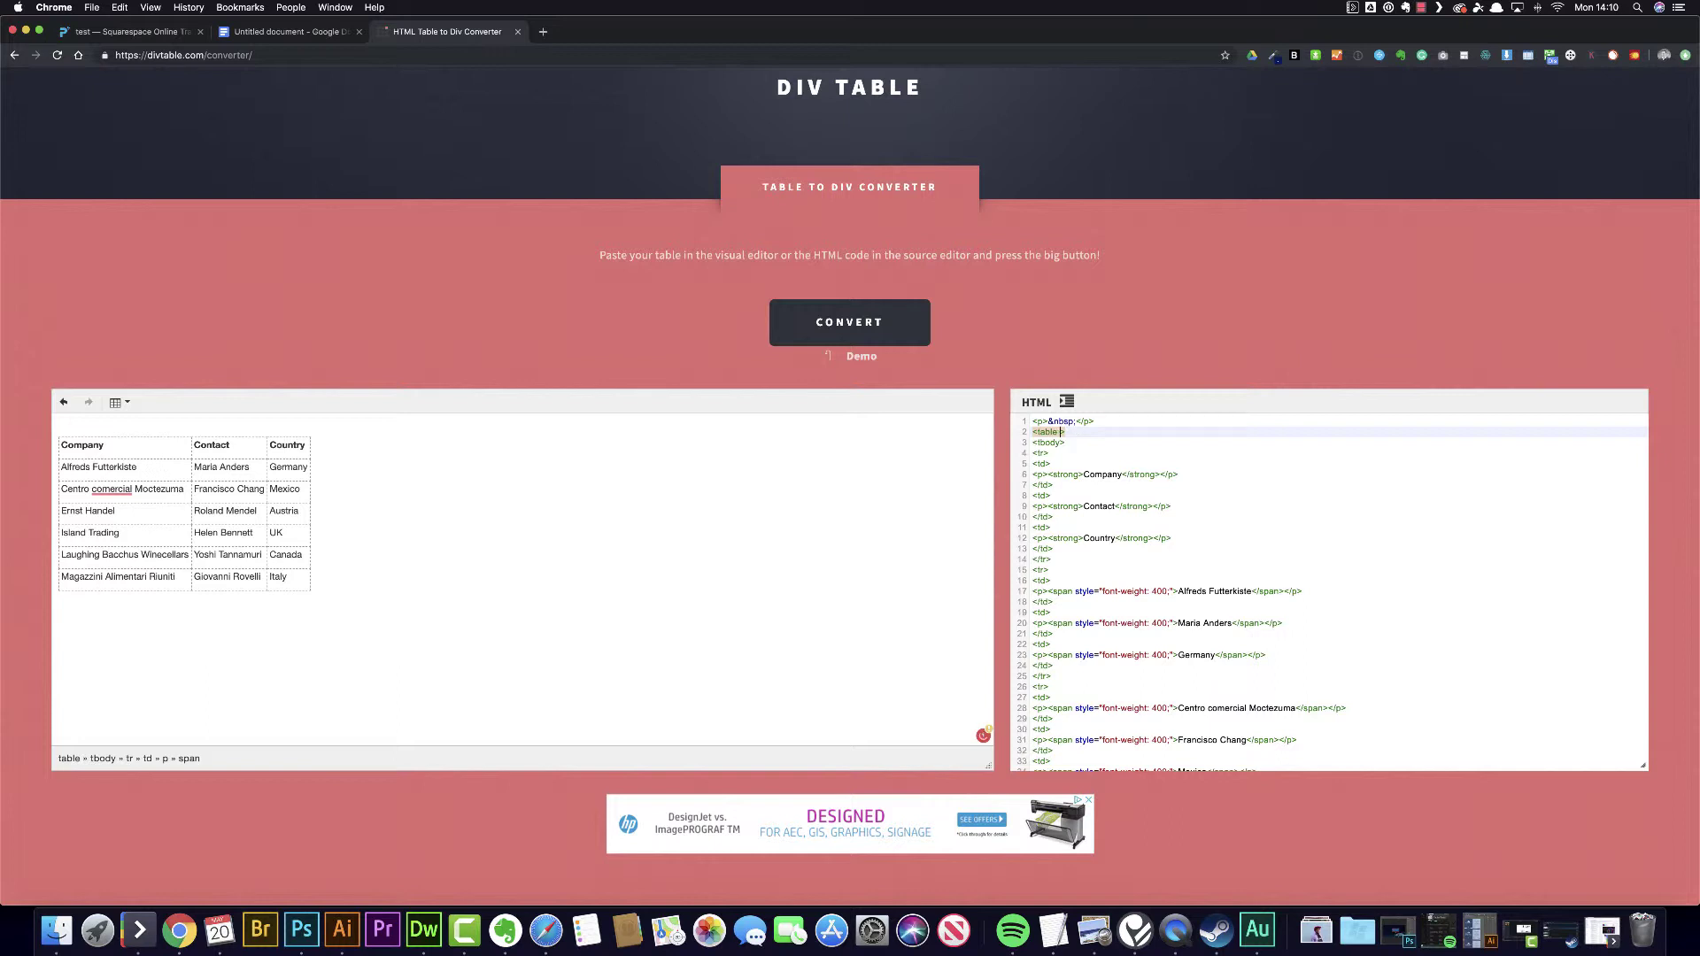
pyautogui.write('class')
pyautogui.write('="')
pyautogui.write('custom')
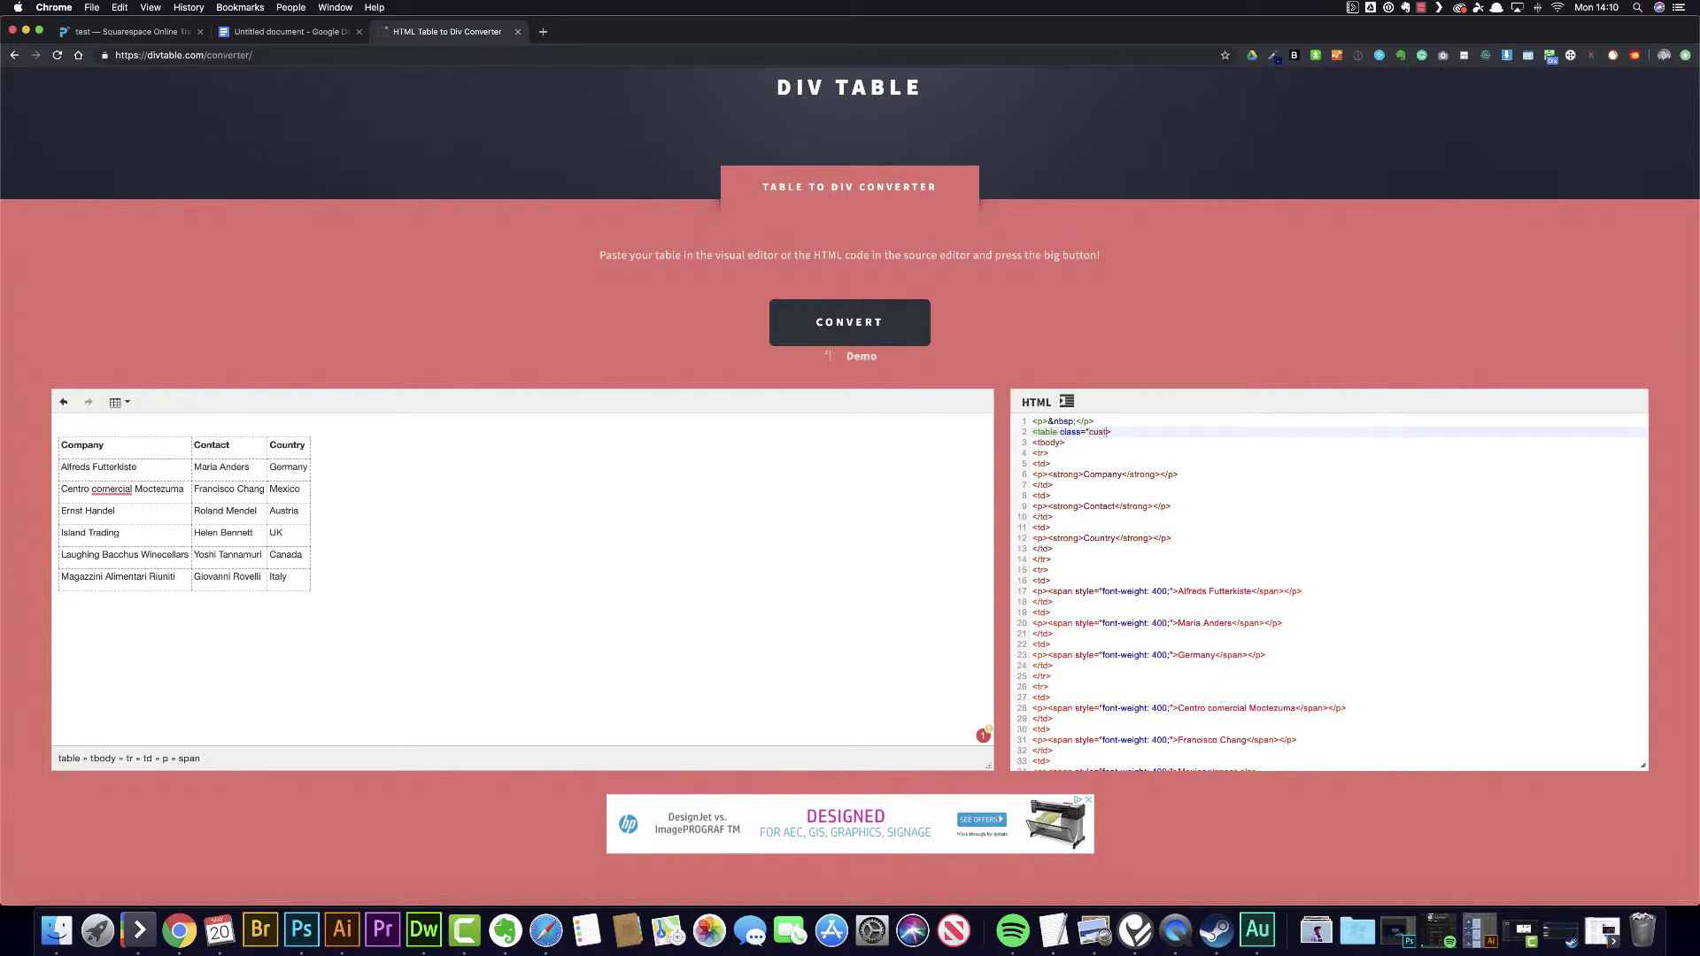
pyautogui.write('ers">')
pyautogui.click(1020, 422)
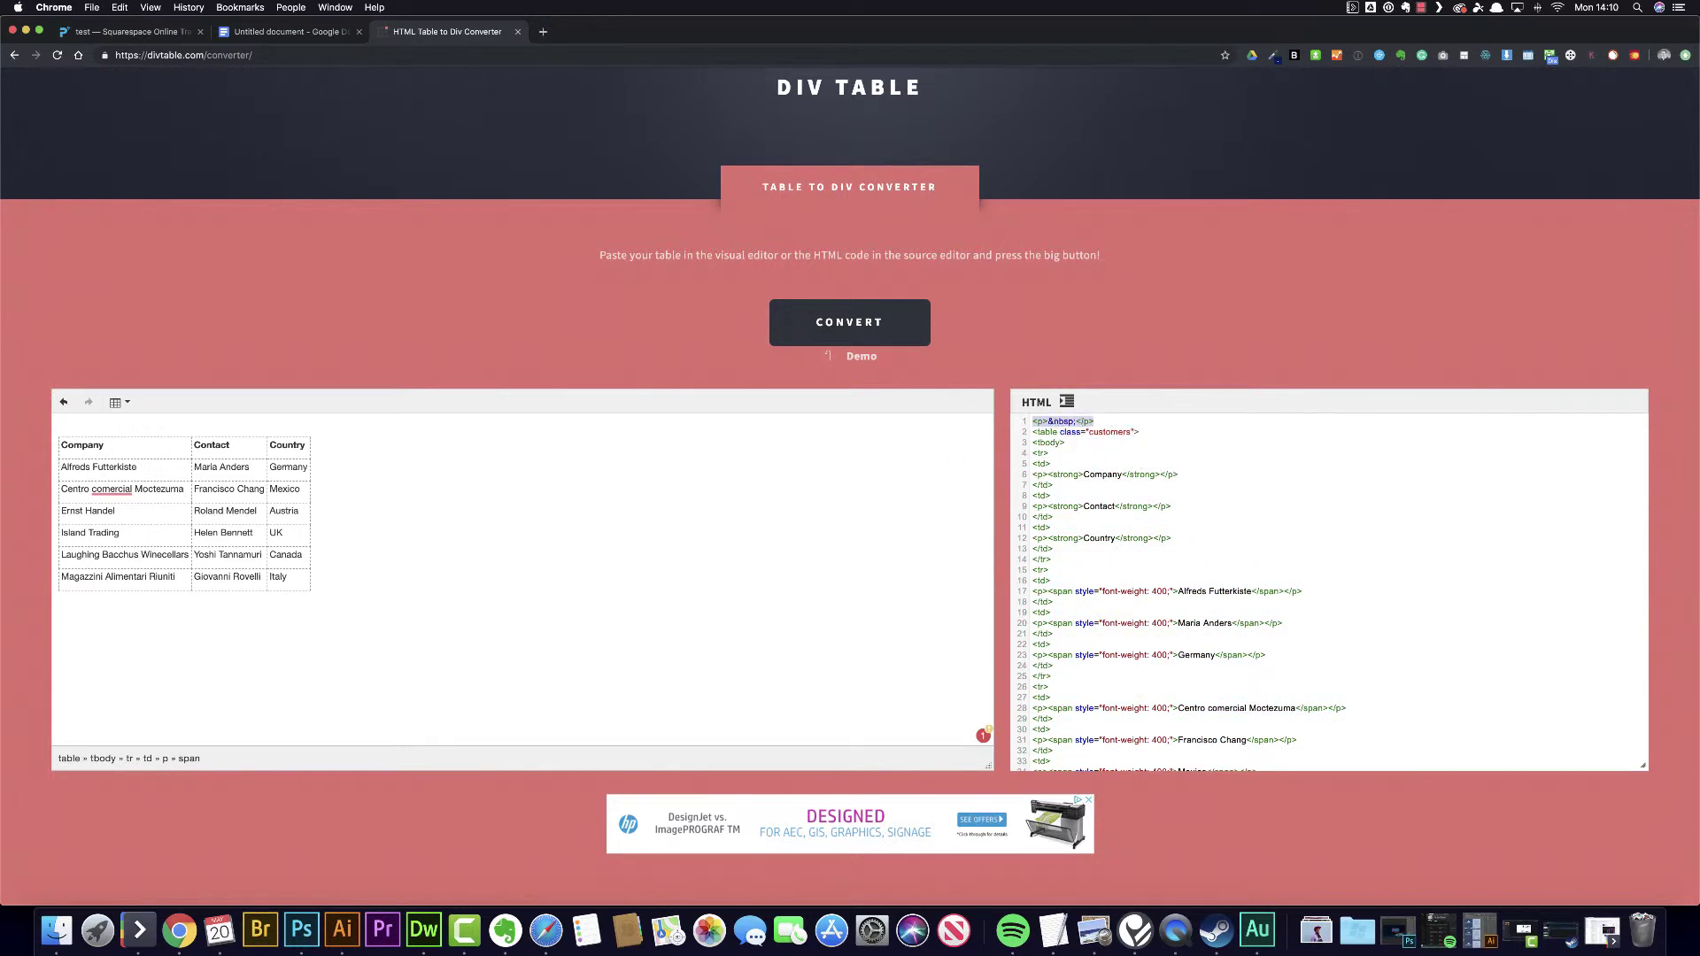
pyautogui.press('BackSpace')
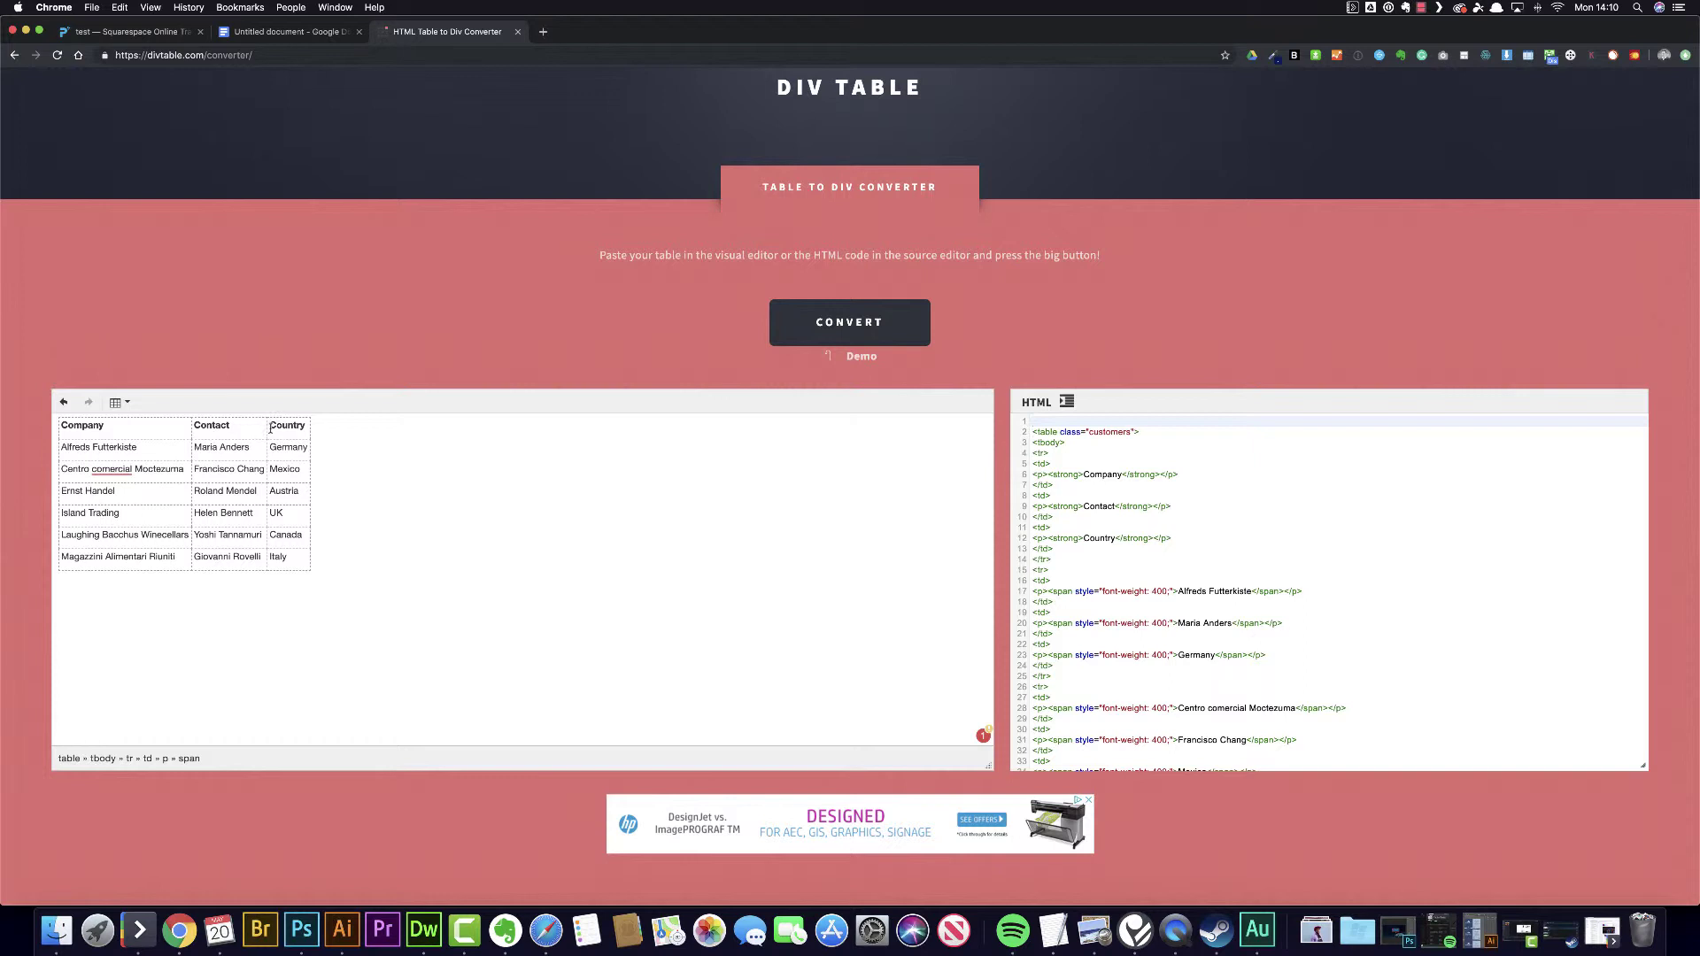
# Check the tbody and table tag lines, then find the 'customers' class in the Docs CSS
pyautogui.click(1048, 549)
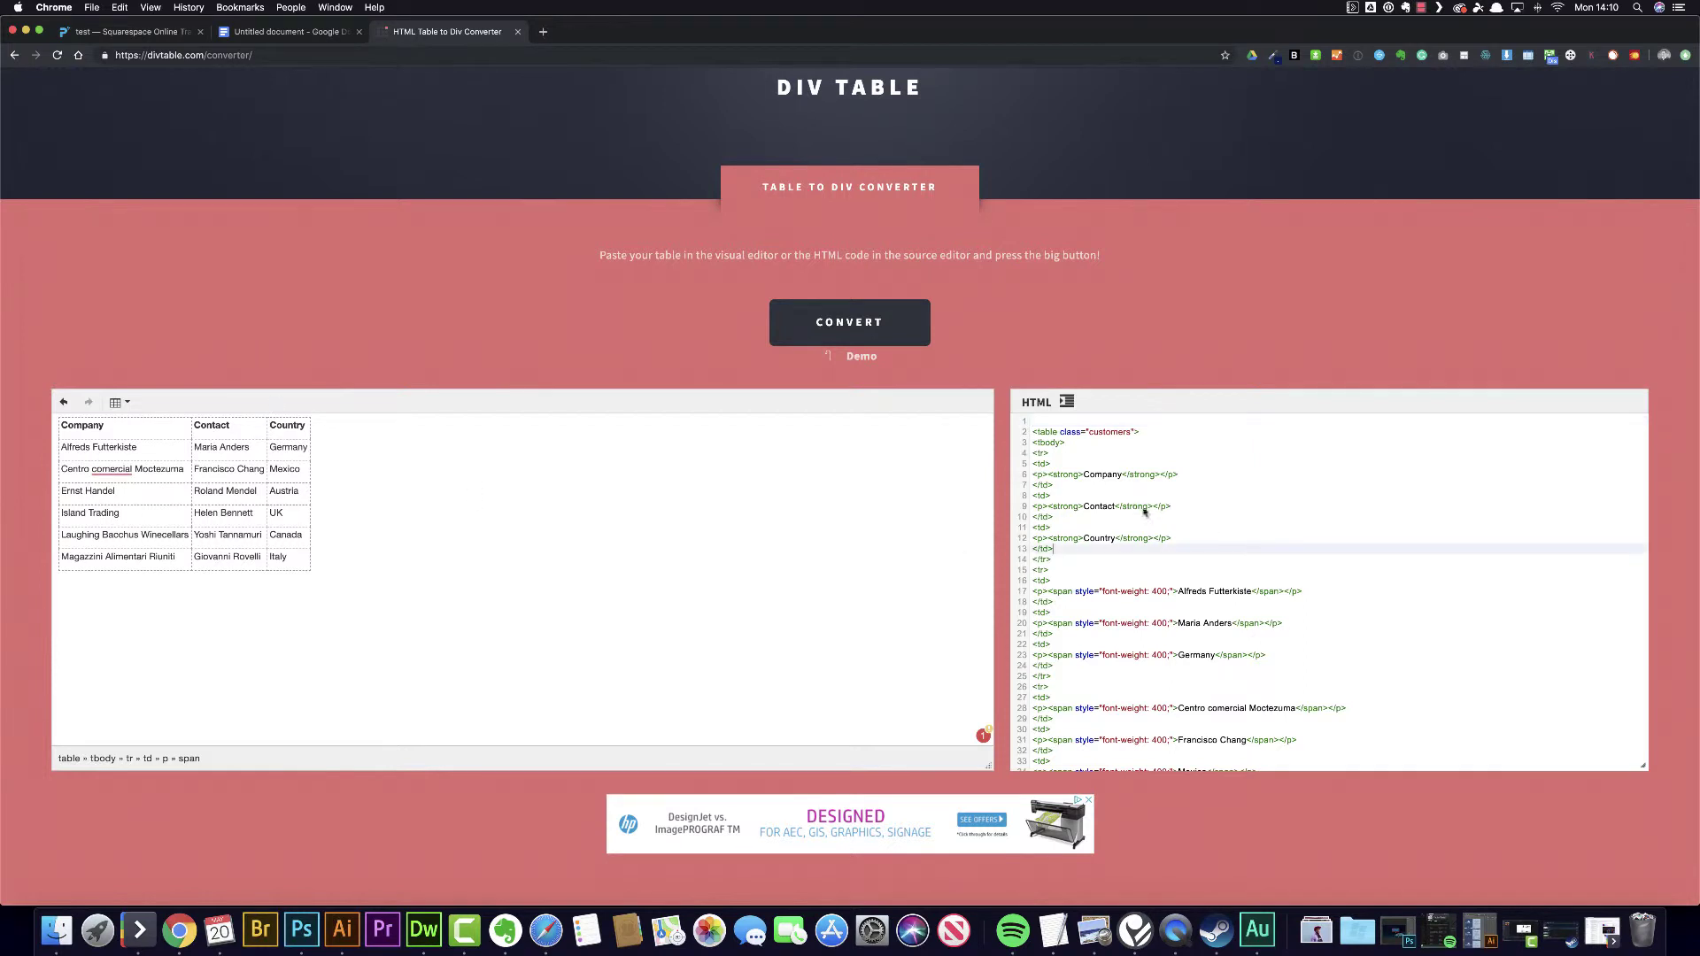
pyautogui.click(1047, 443)
pyautogui.click(1038, 432)
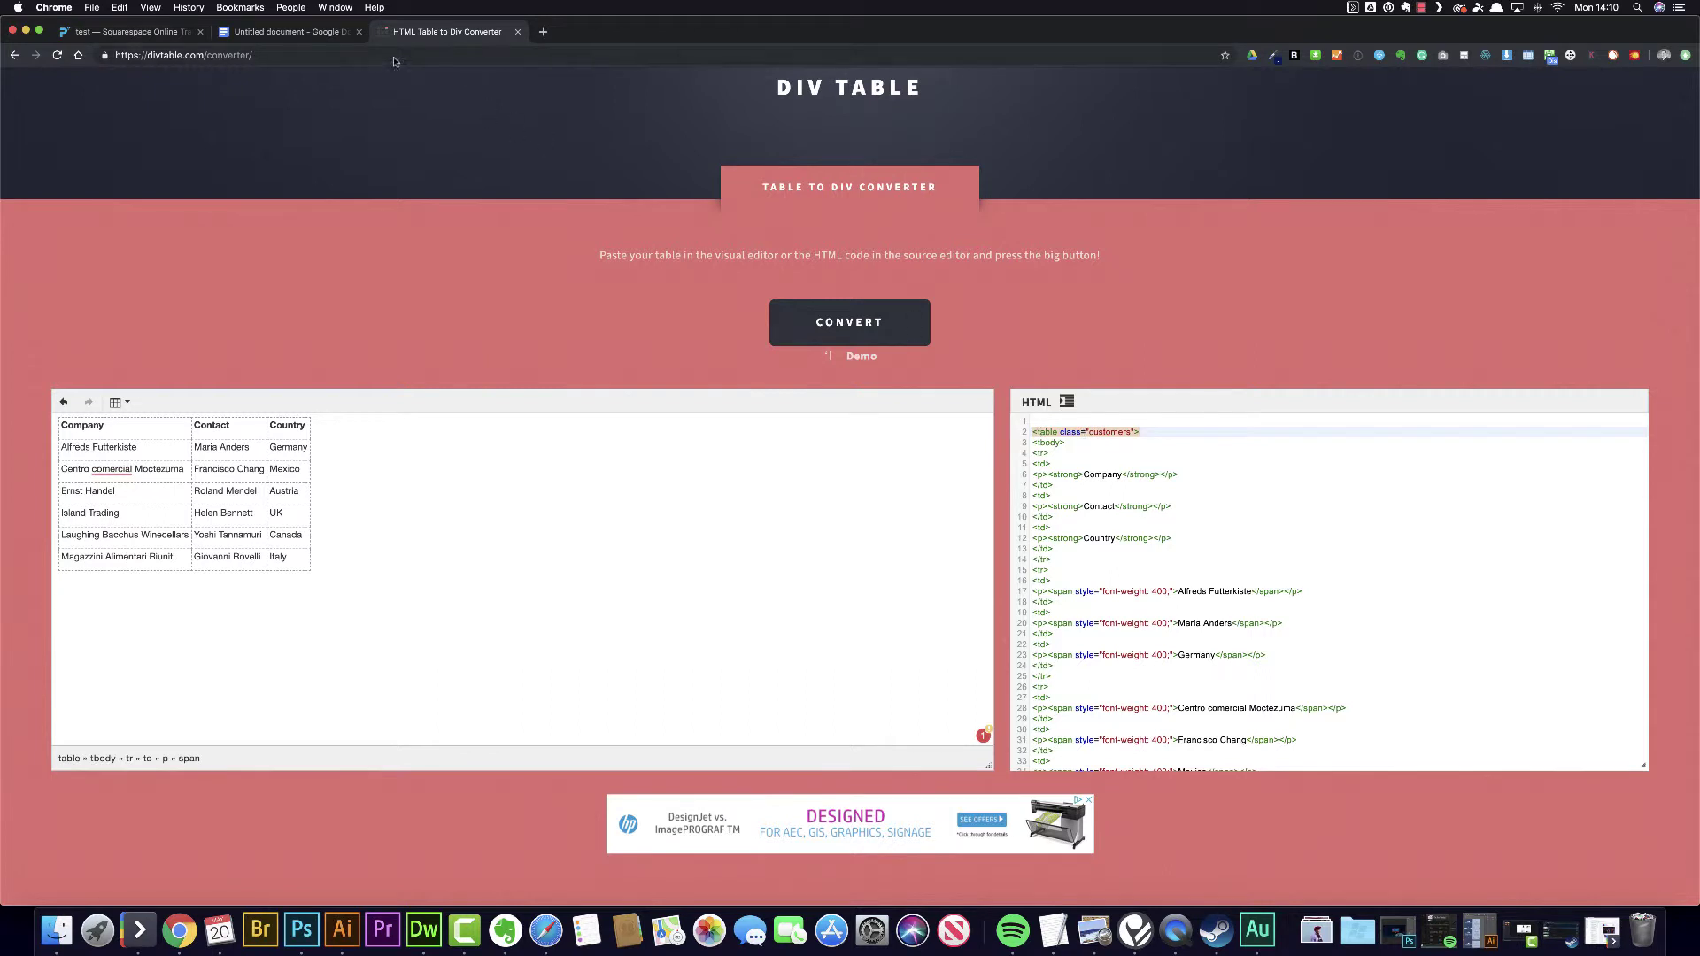
pyautogui.click(311, 32)
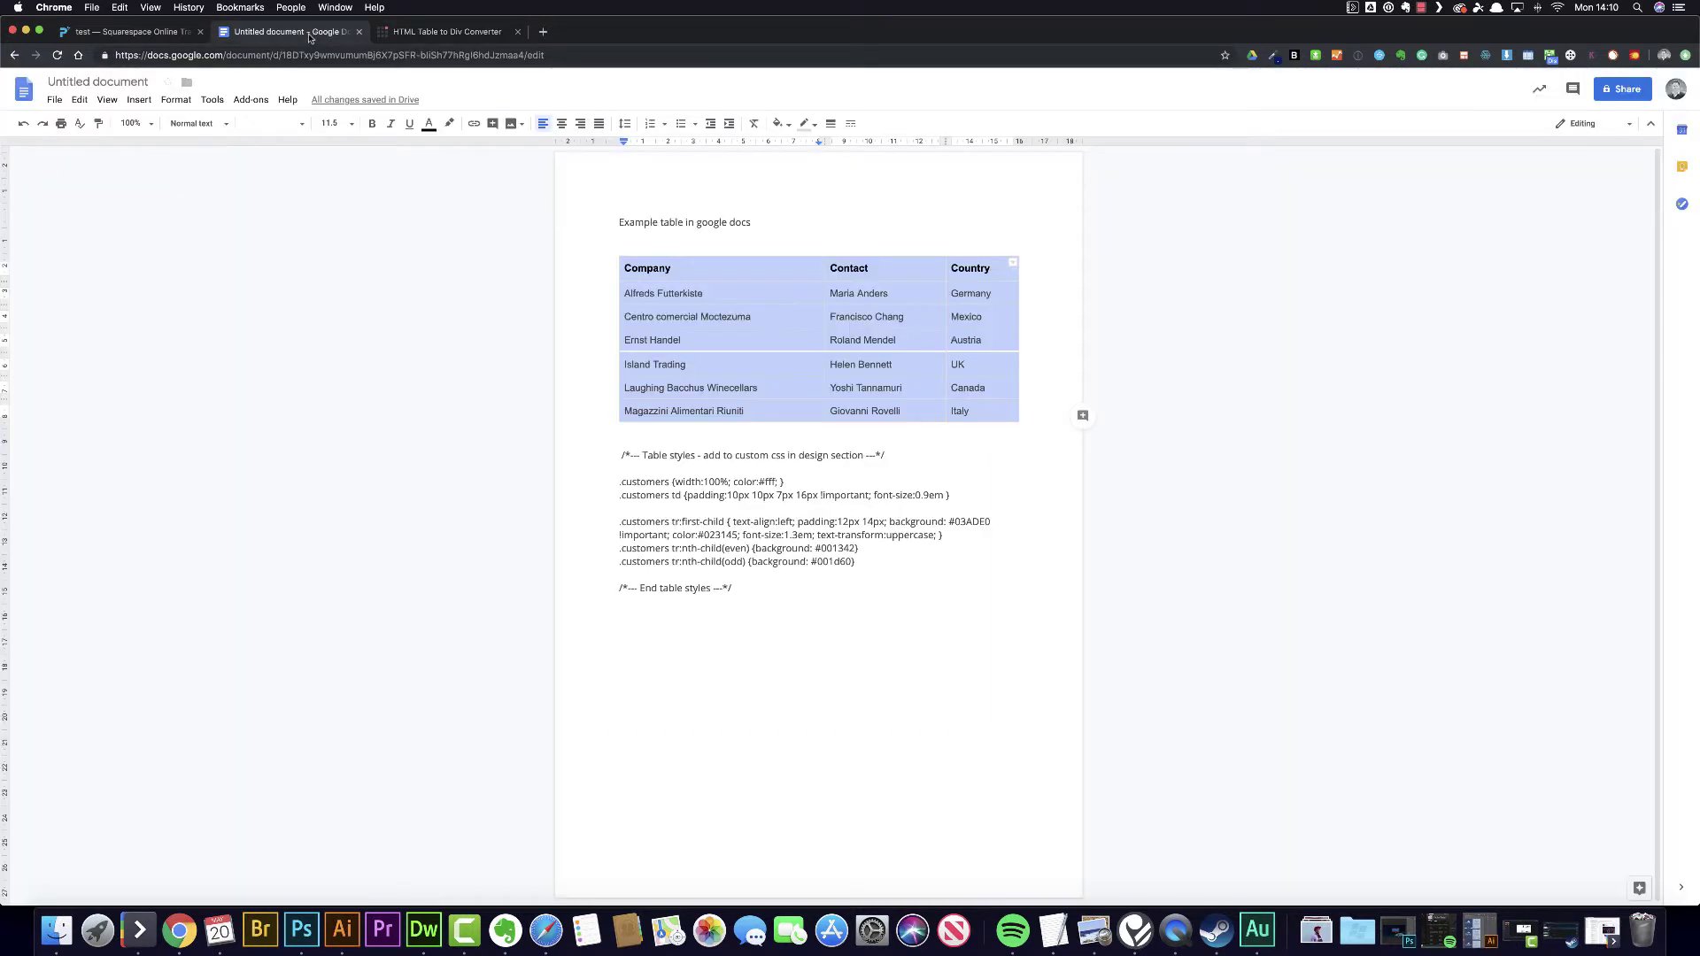
pyautogui.doubleClick(671, 483)
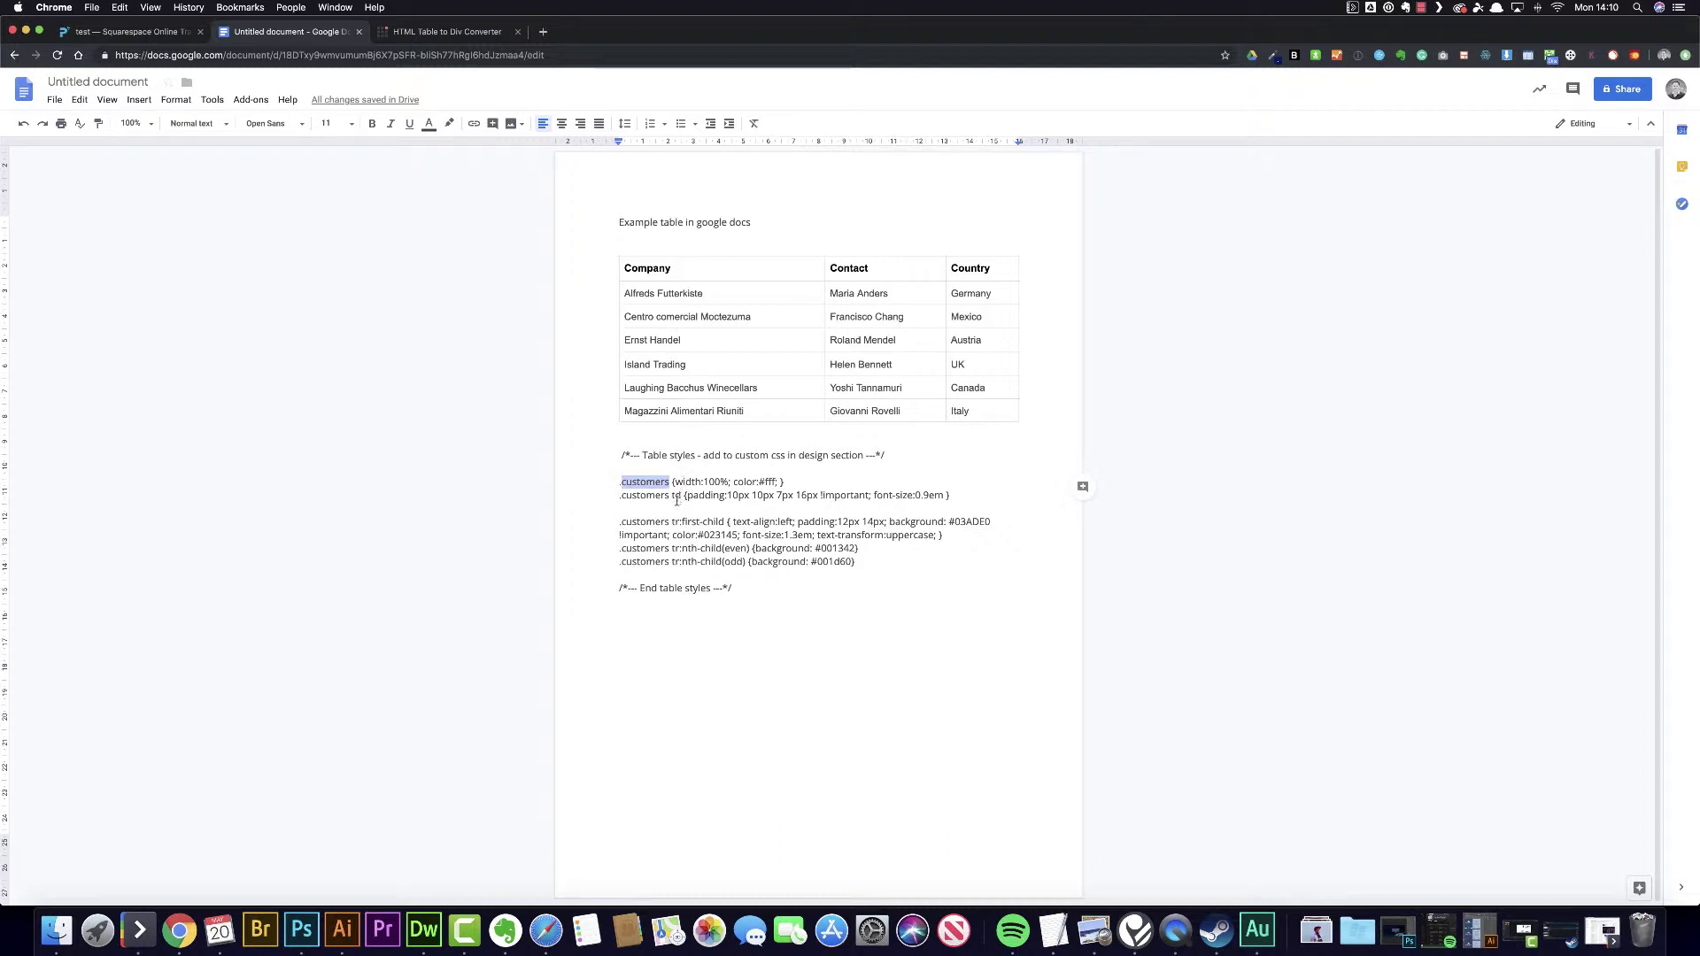
# Select all of the generated customers table HTML in the source editor and copy it
pyautogui.click(454, 33)
pyautogui.click(1134, 608)
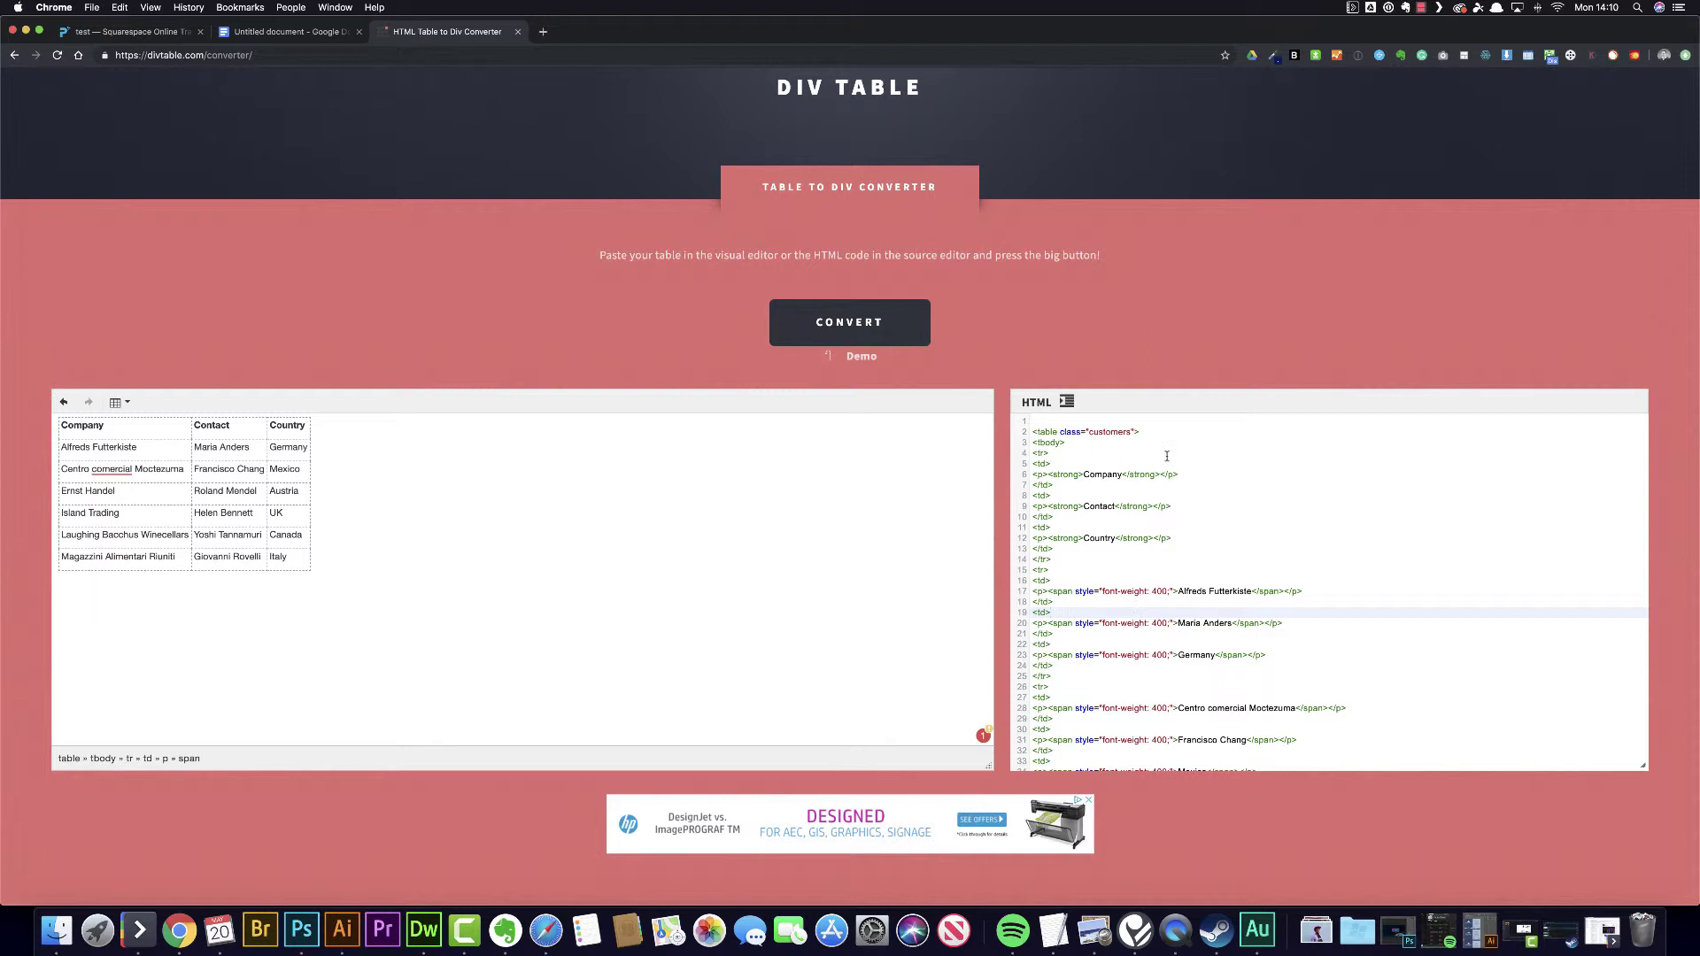
pyautogui.click(1228, 519)
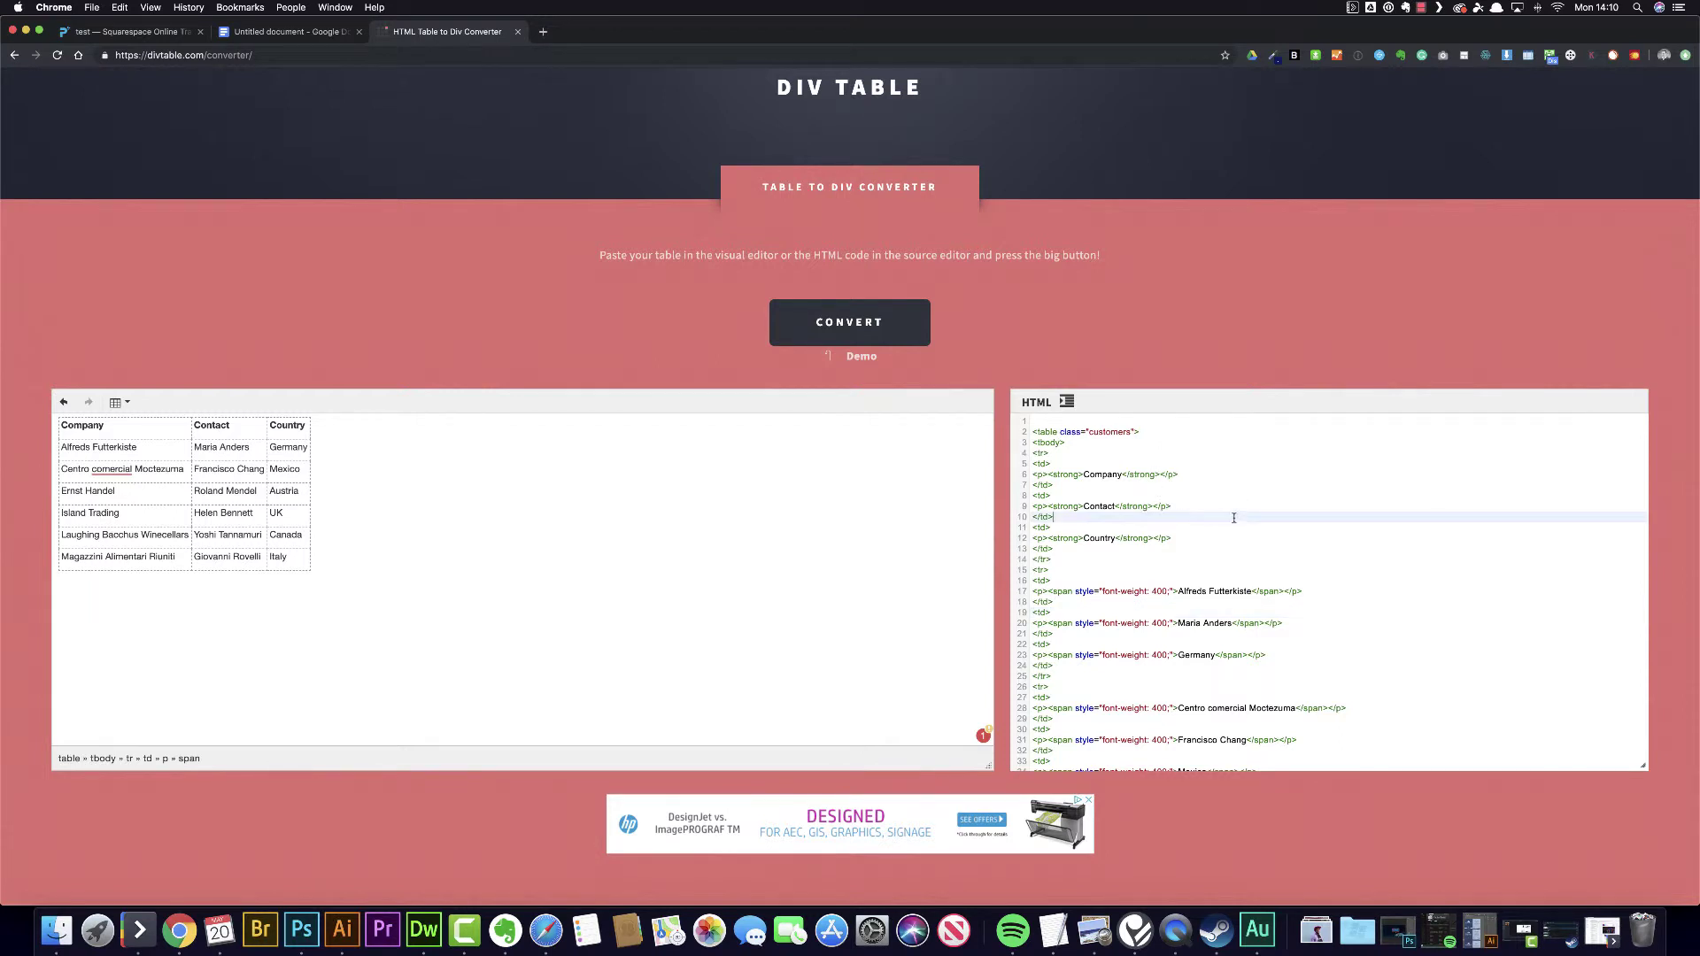
pyautogui.press('cmd+a')
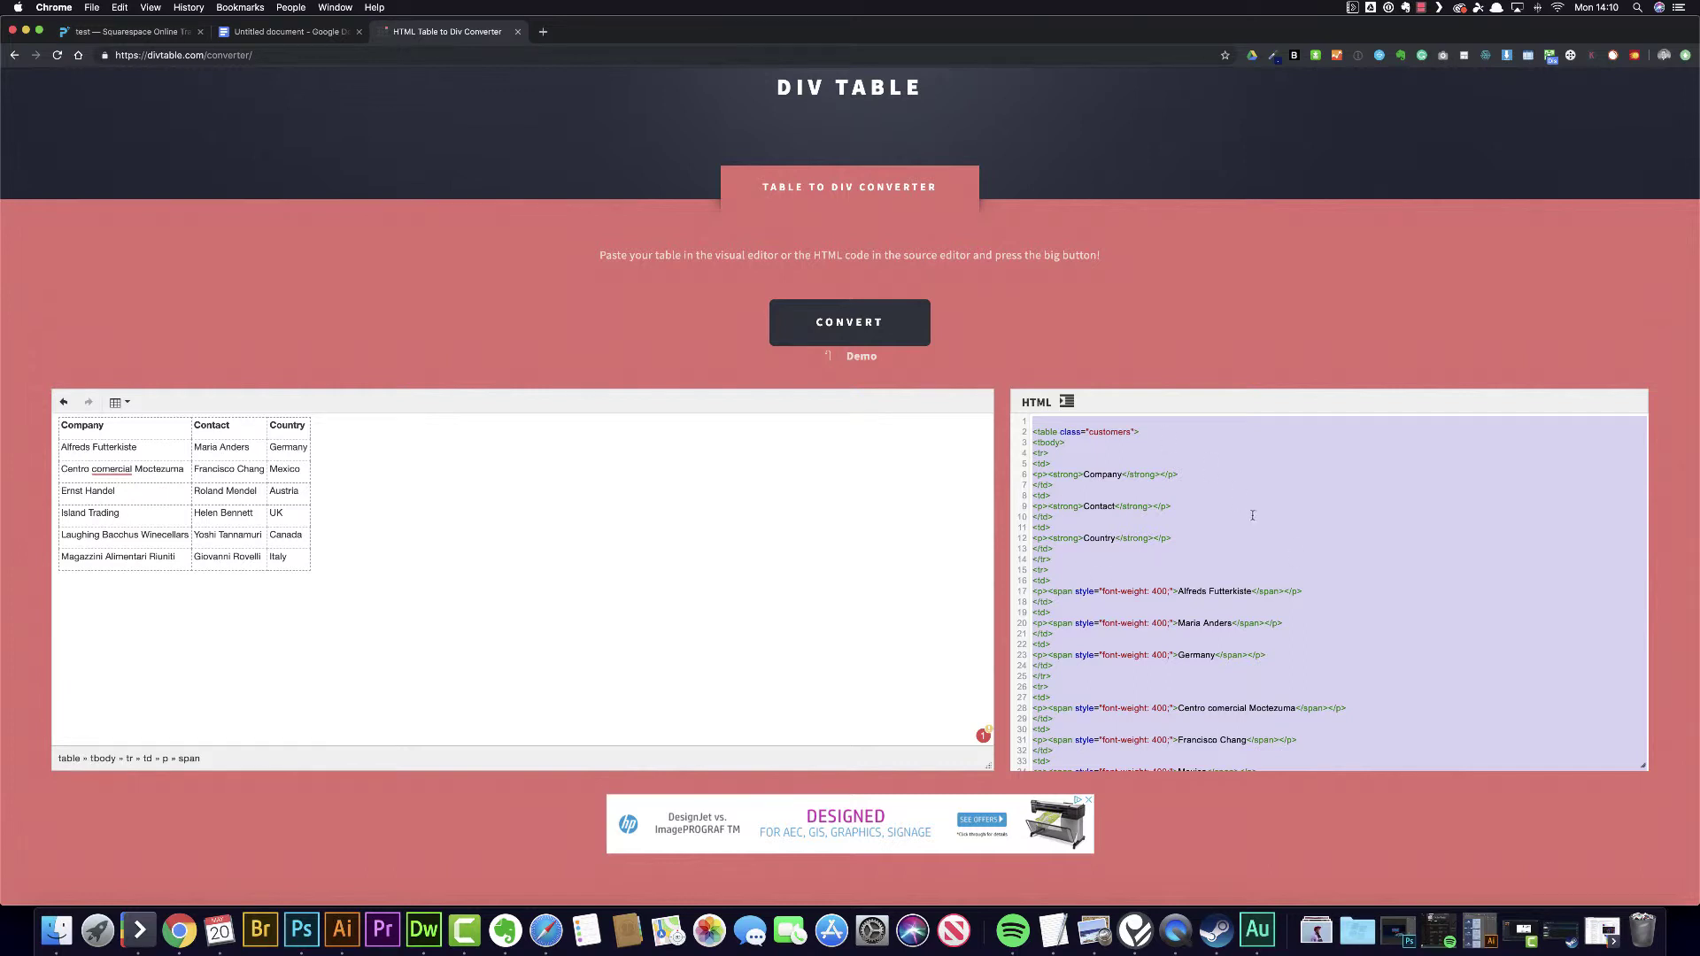
pyautogui.click(1196, 474)
pyautogui.rightClick(1197, 475)
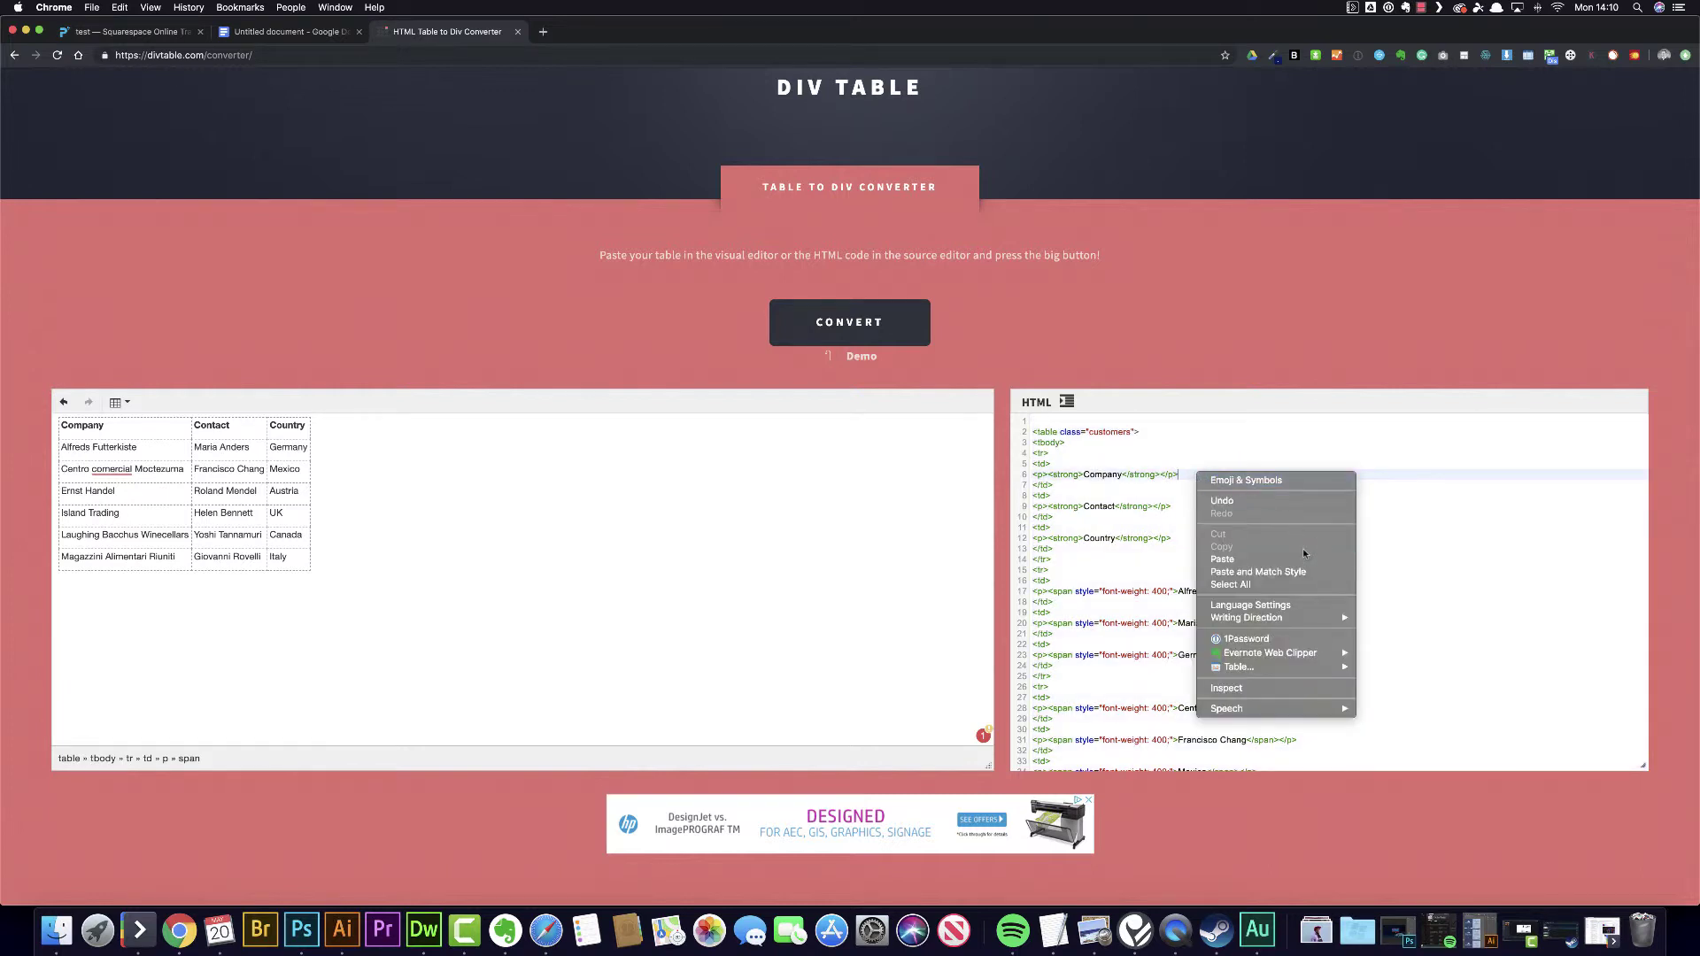
pyautogui.click(1293, 581)
pyautogui.press('cmd+a')
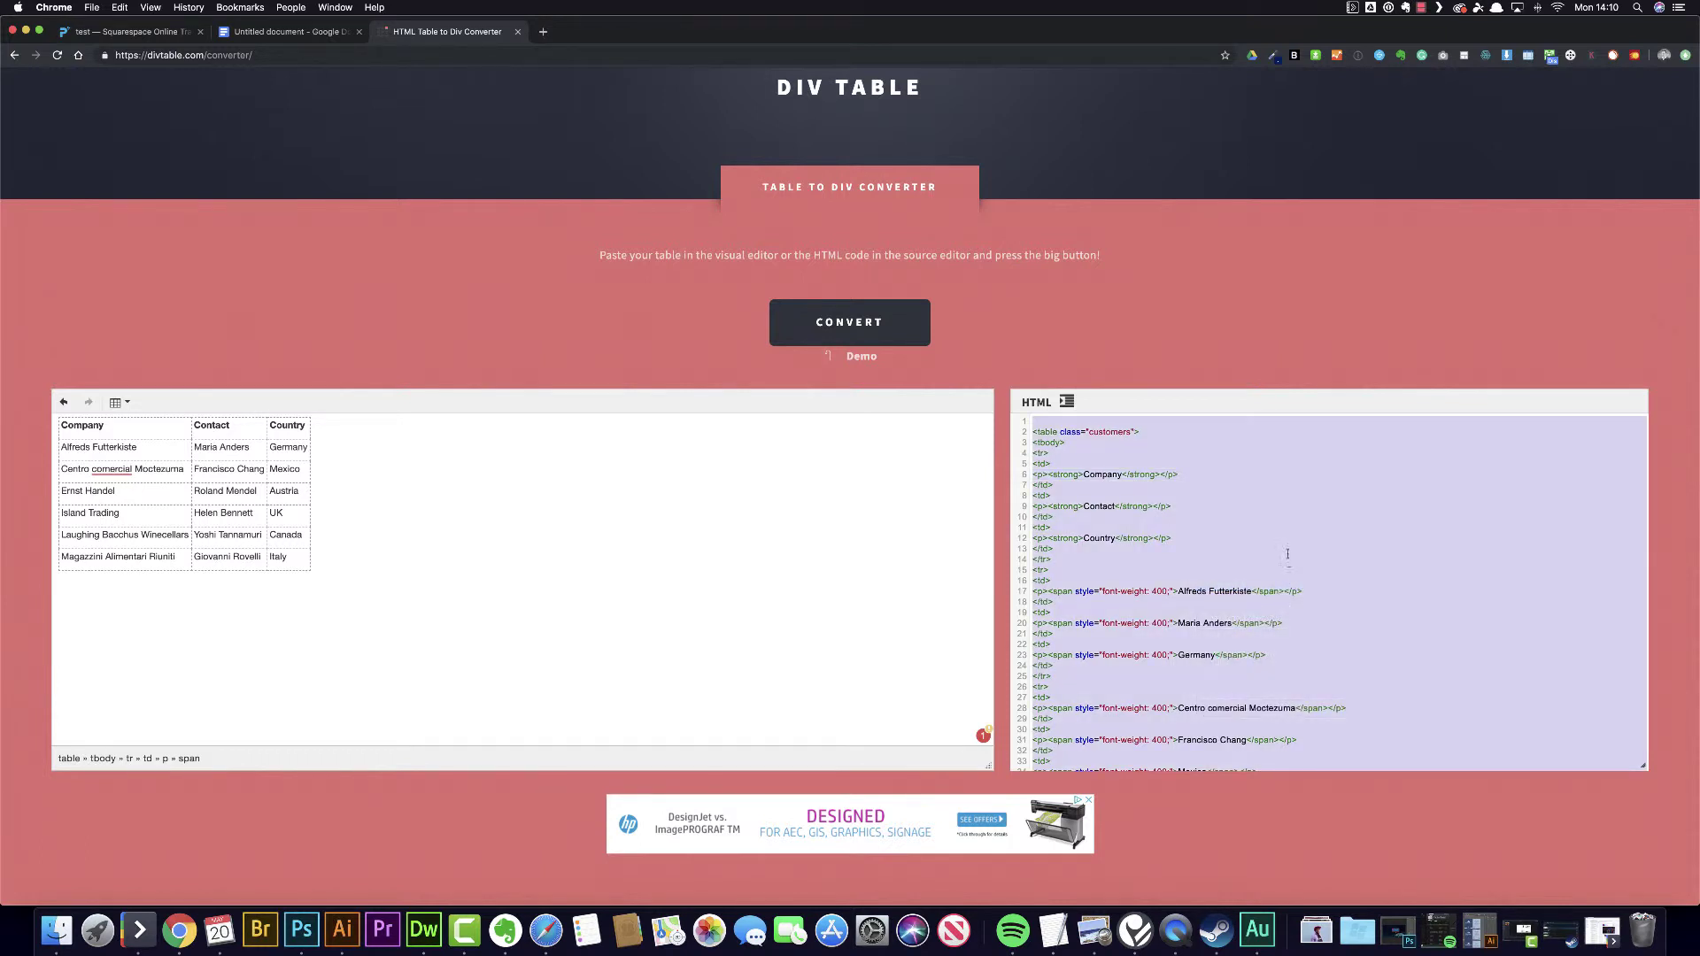
pyautogui.rightClick(1288, 553)
pyautogui.click(1359, 647)
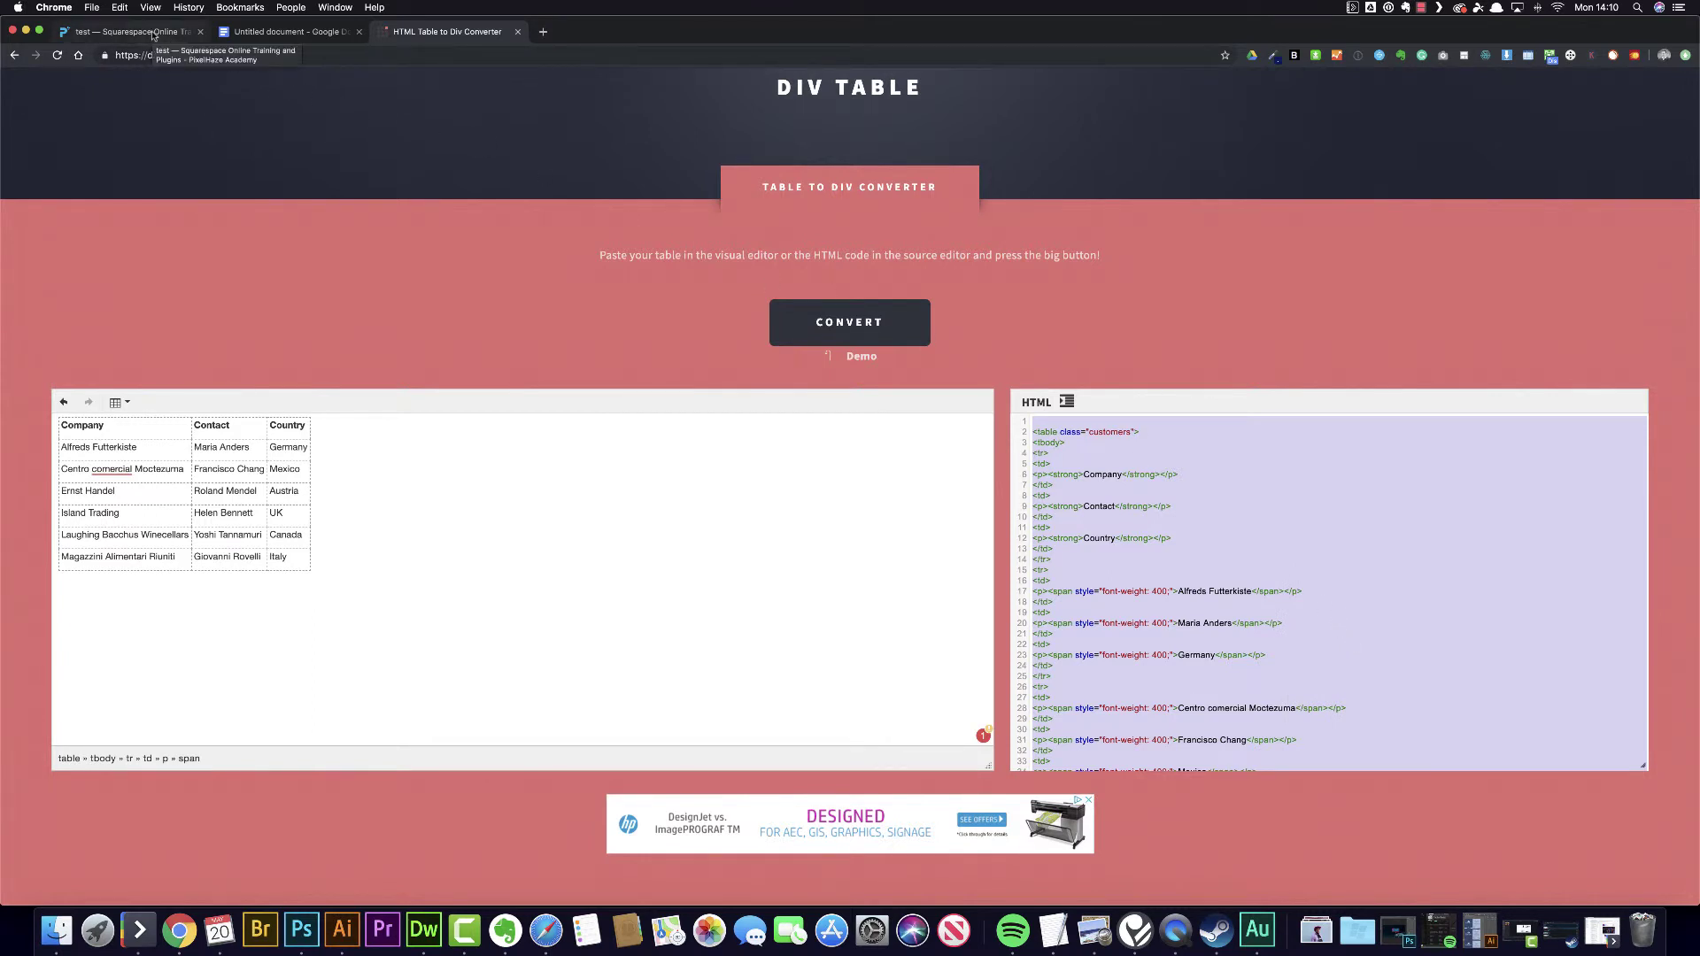
# Edit the Squarespace page content and show the block menu under 'Insert Table Here:'
pyautogui.click(152, 35)
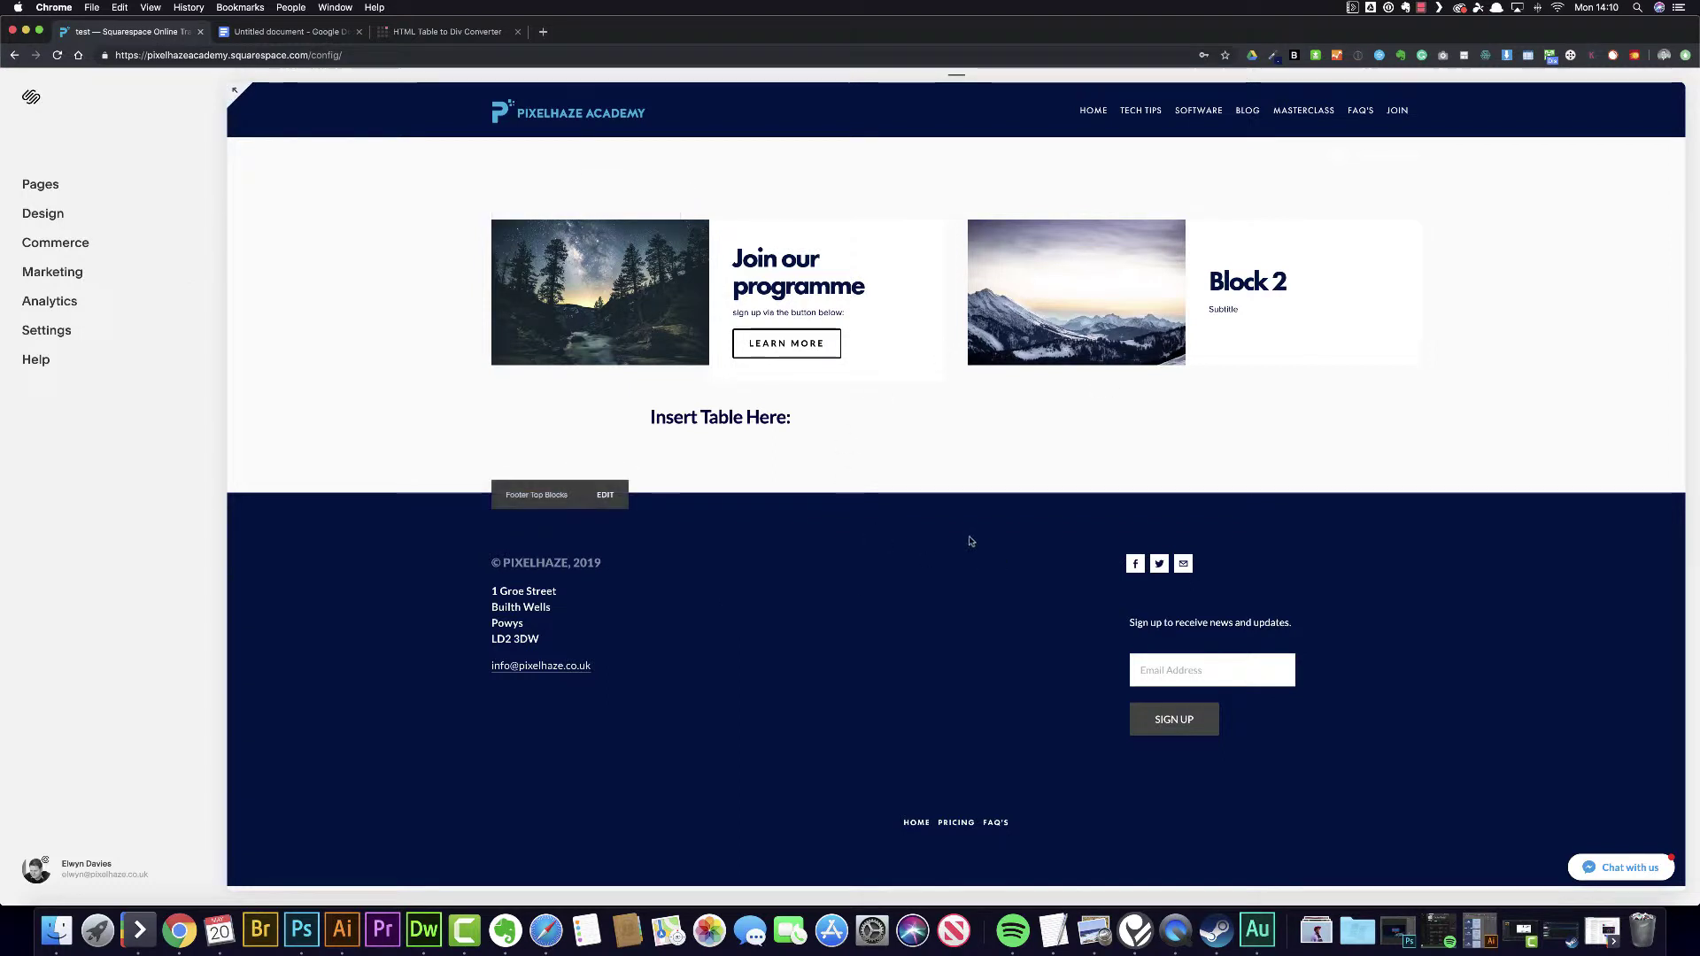
pyautogui.moveTo(600, 292)
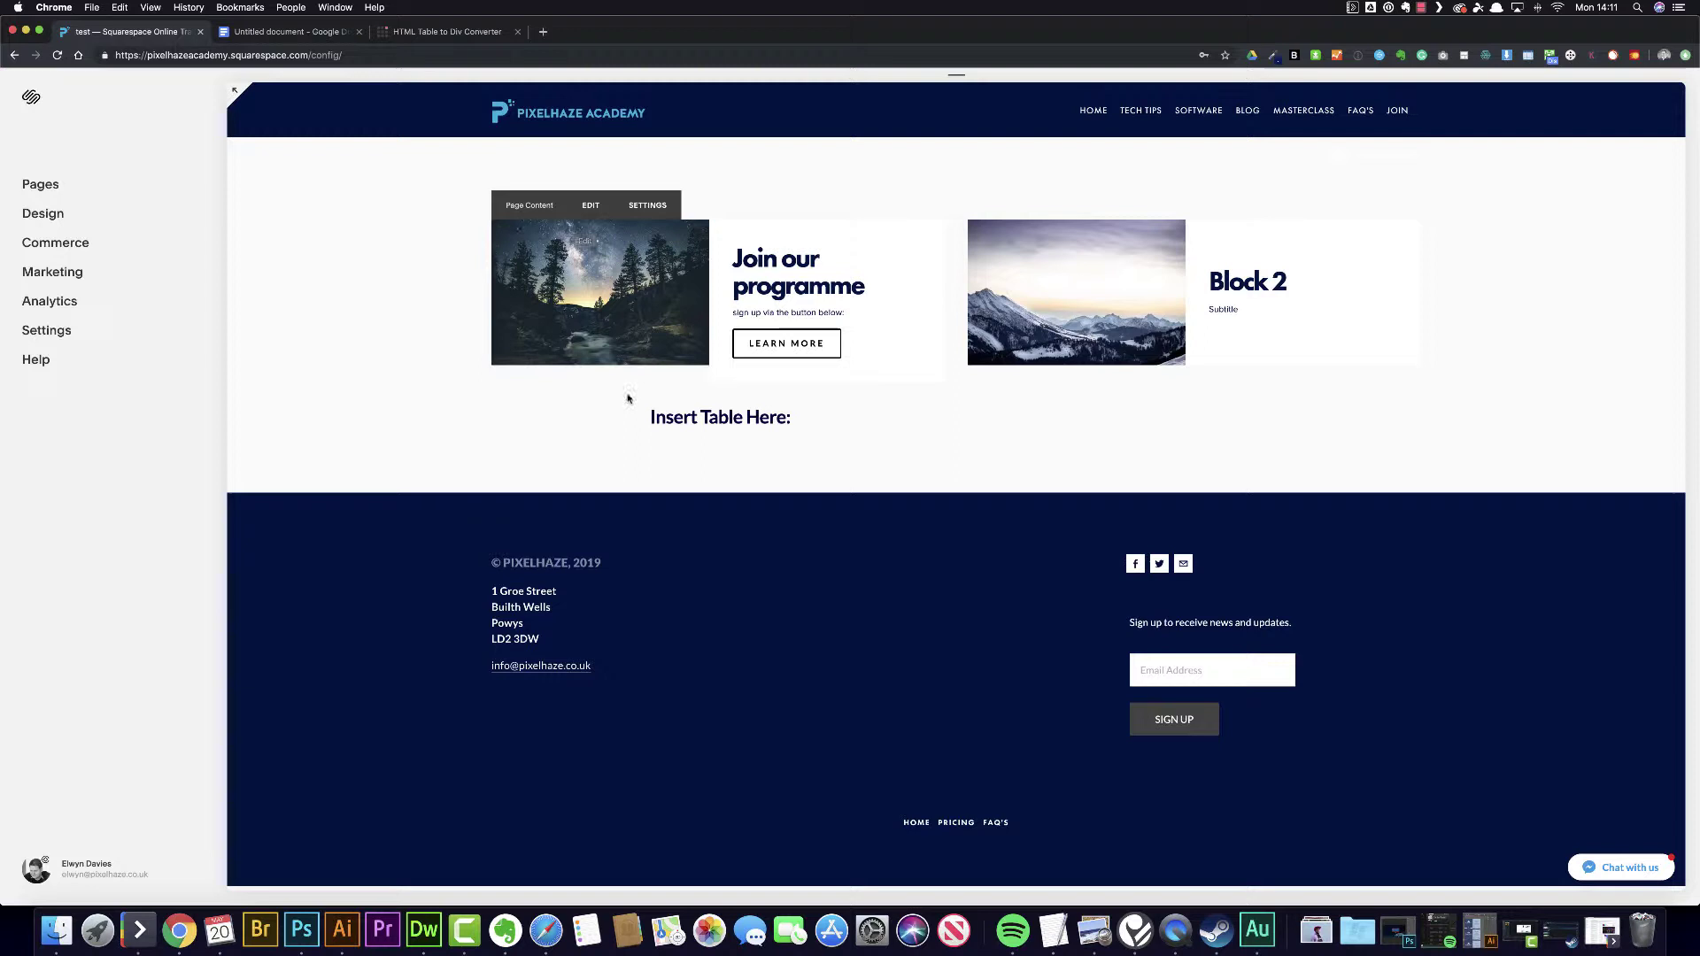
pyautogui.click(590, 206)
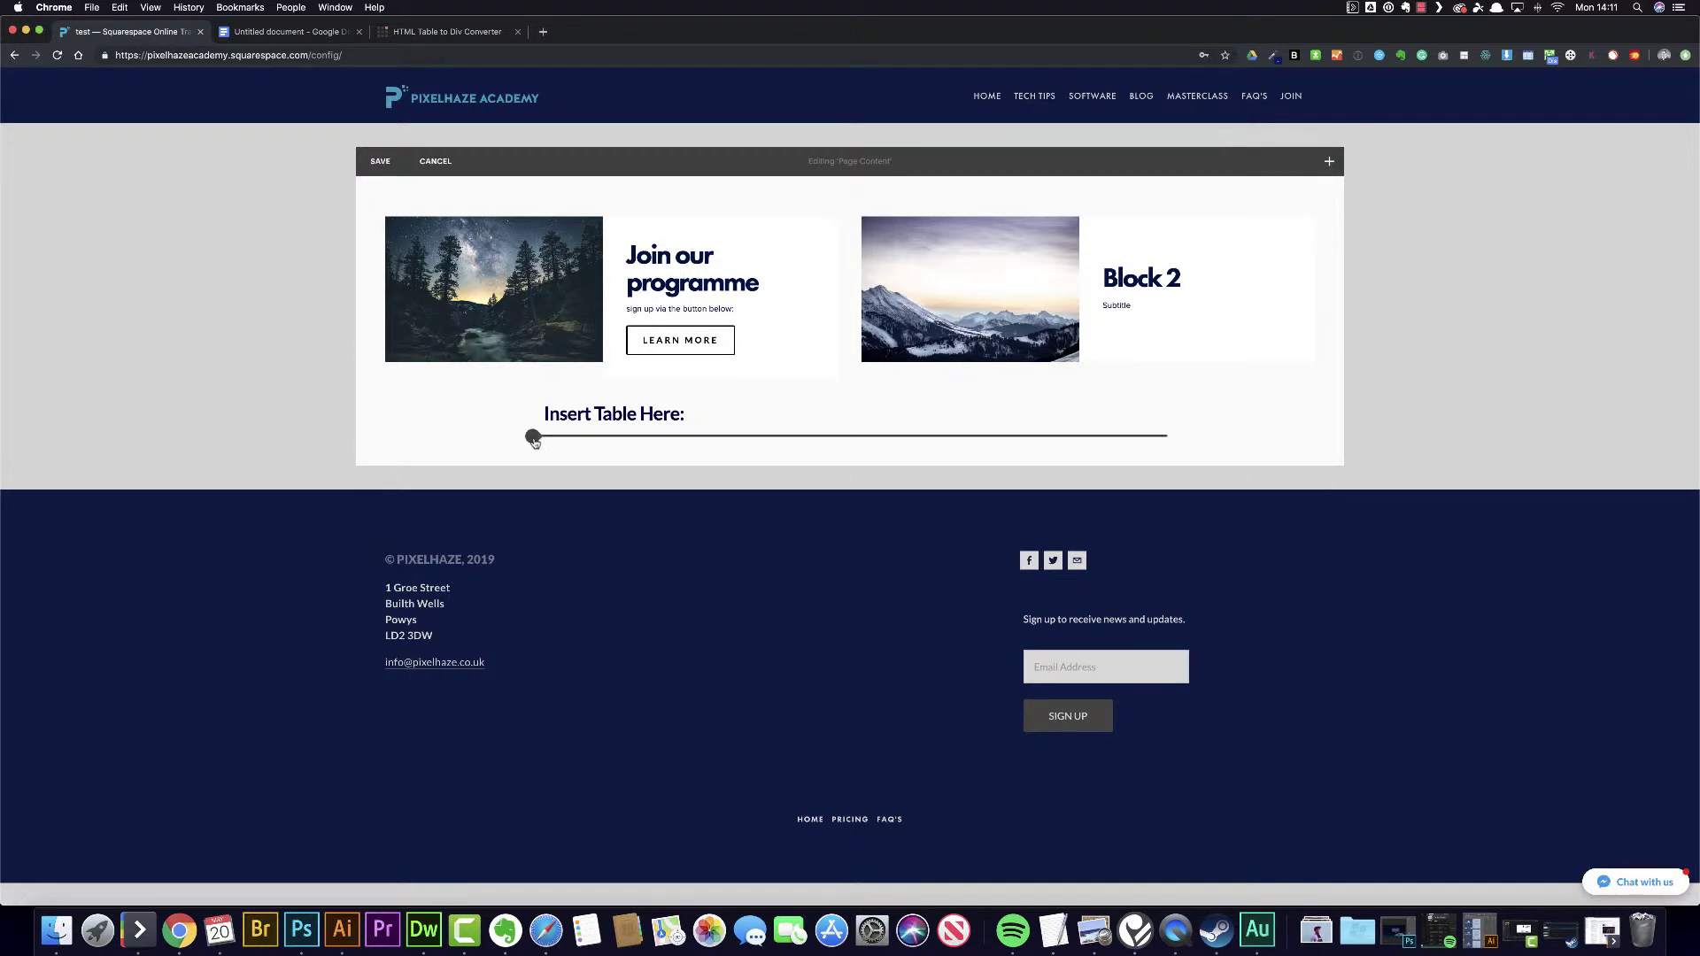
pyautogui.click(533, 439)
pyautogui.scroll(-3, 726, 511)
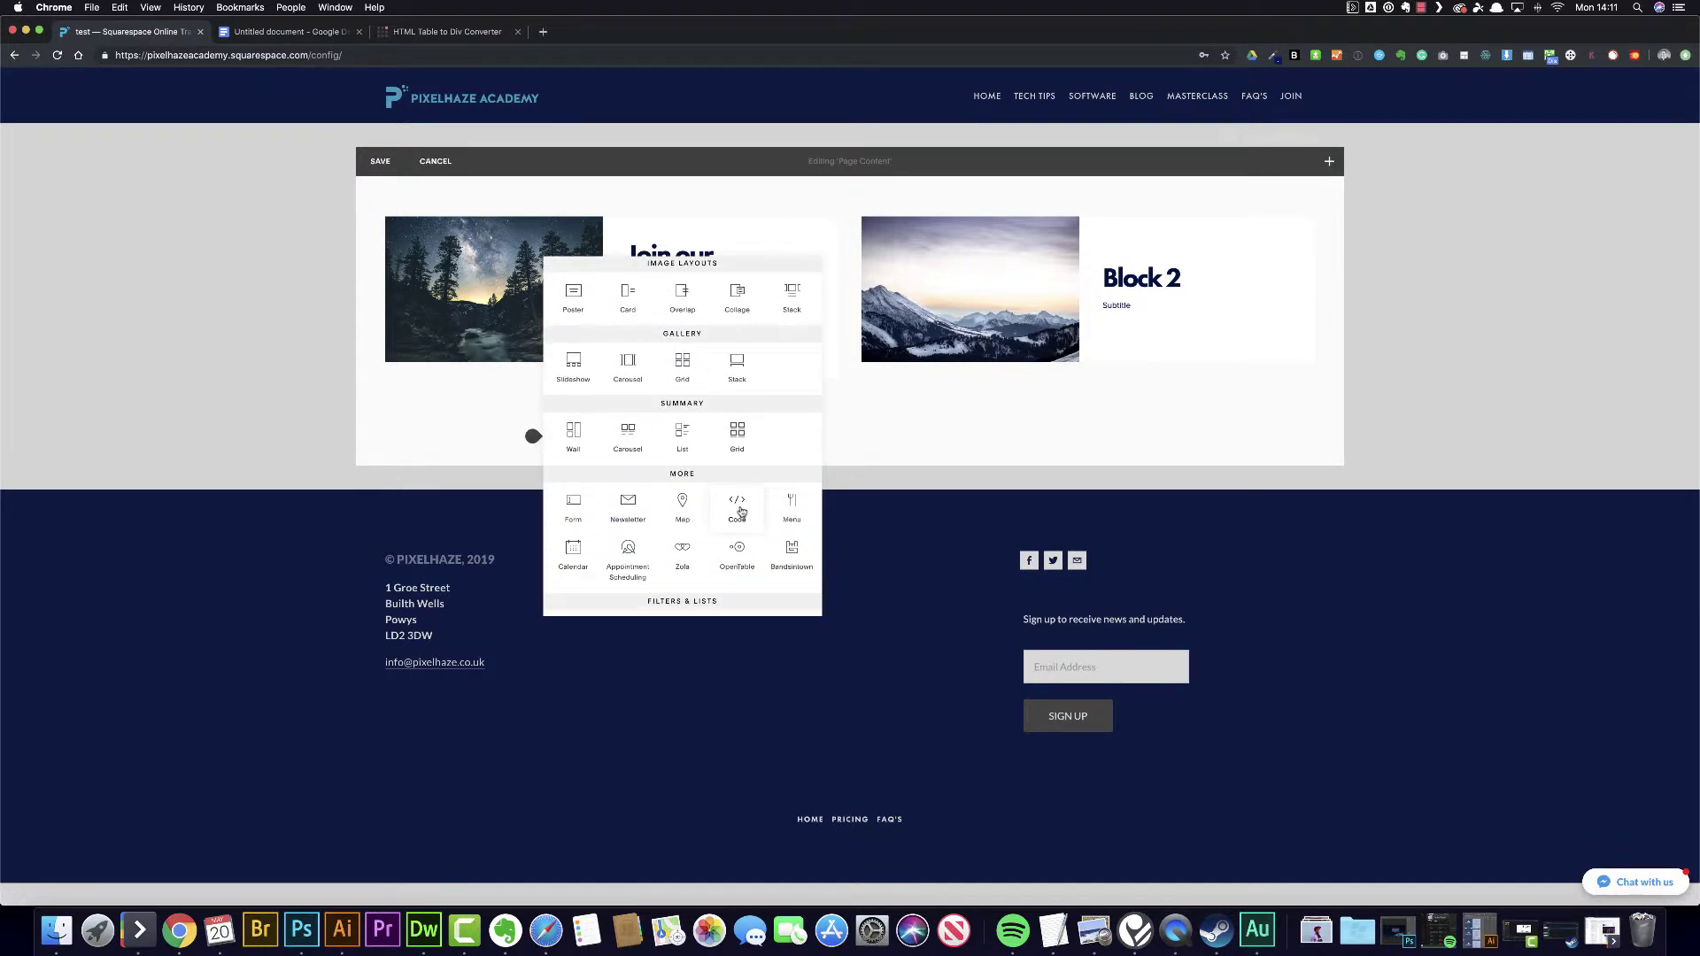
# Add a Code block, replace its 'Hello, World!' placeholder with the table HTML, and apply
pyautogui.click(740, 511)
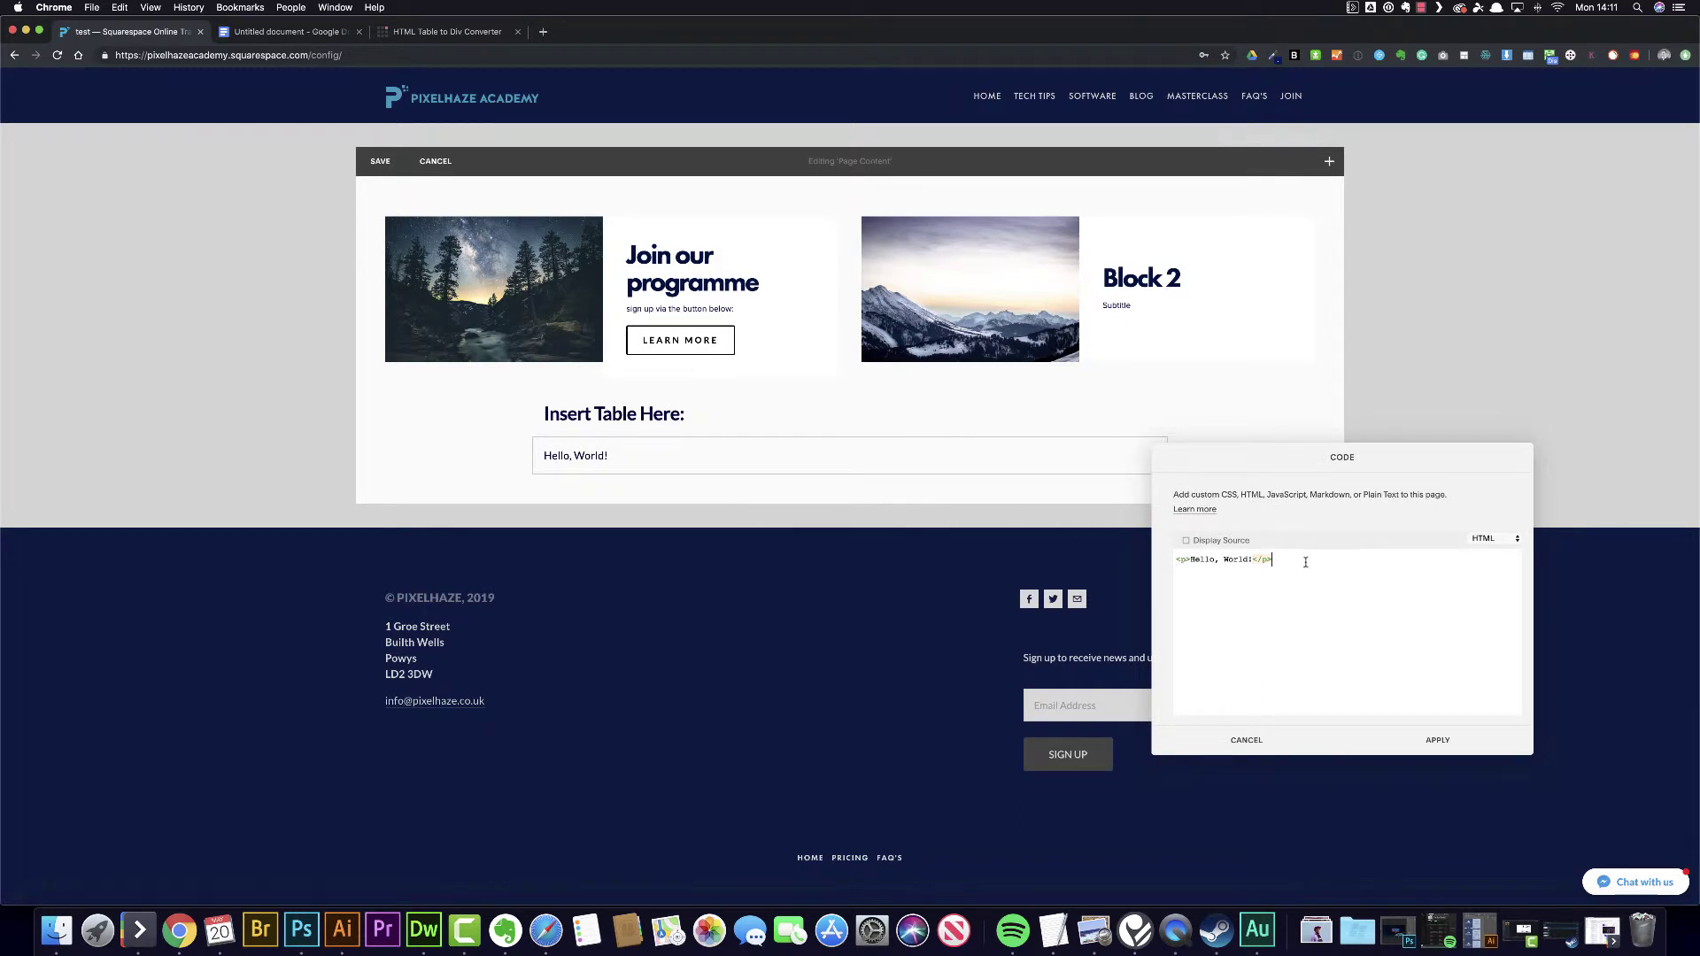
pyautogui.moveTo(1306, 559); pyautogui.dragTo(1154, 557)
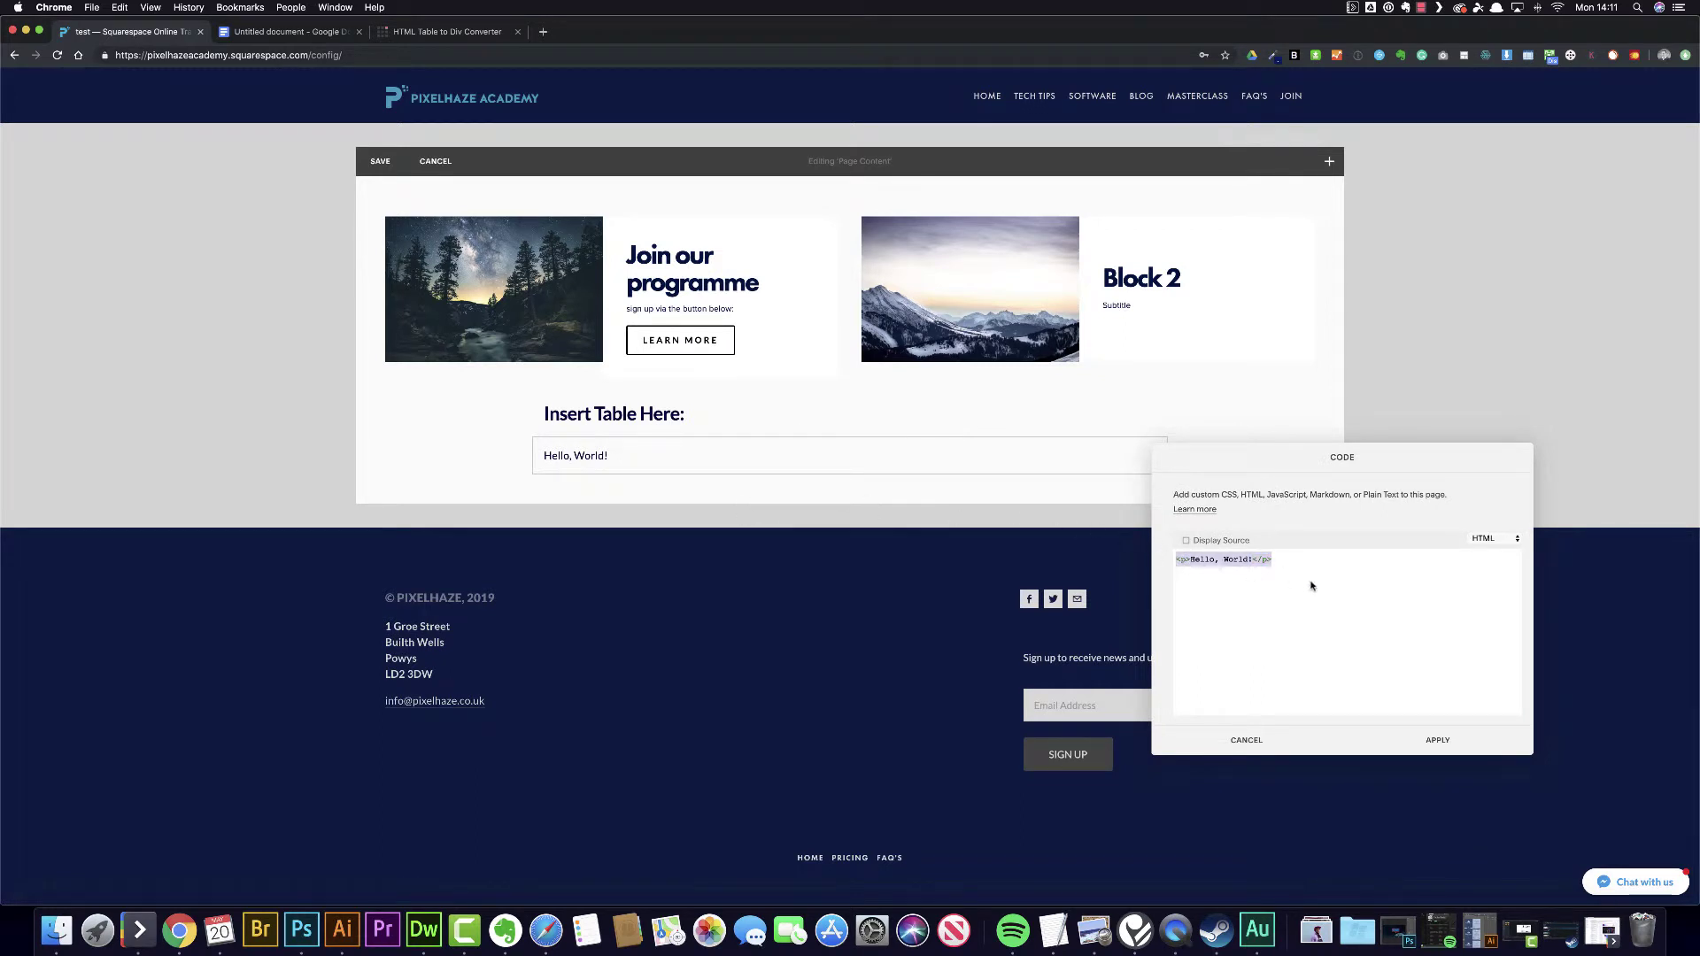
pyautogui.hotkey('ctrl', 'v')
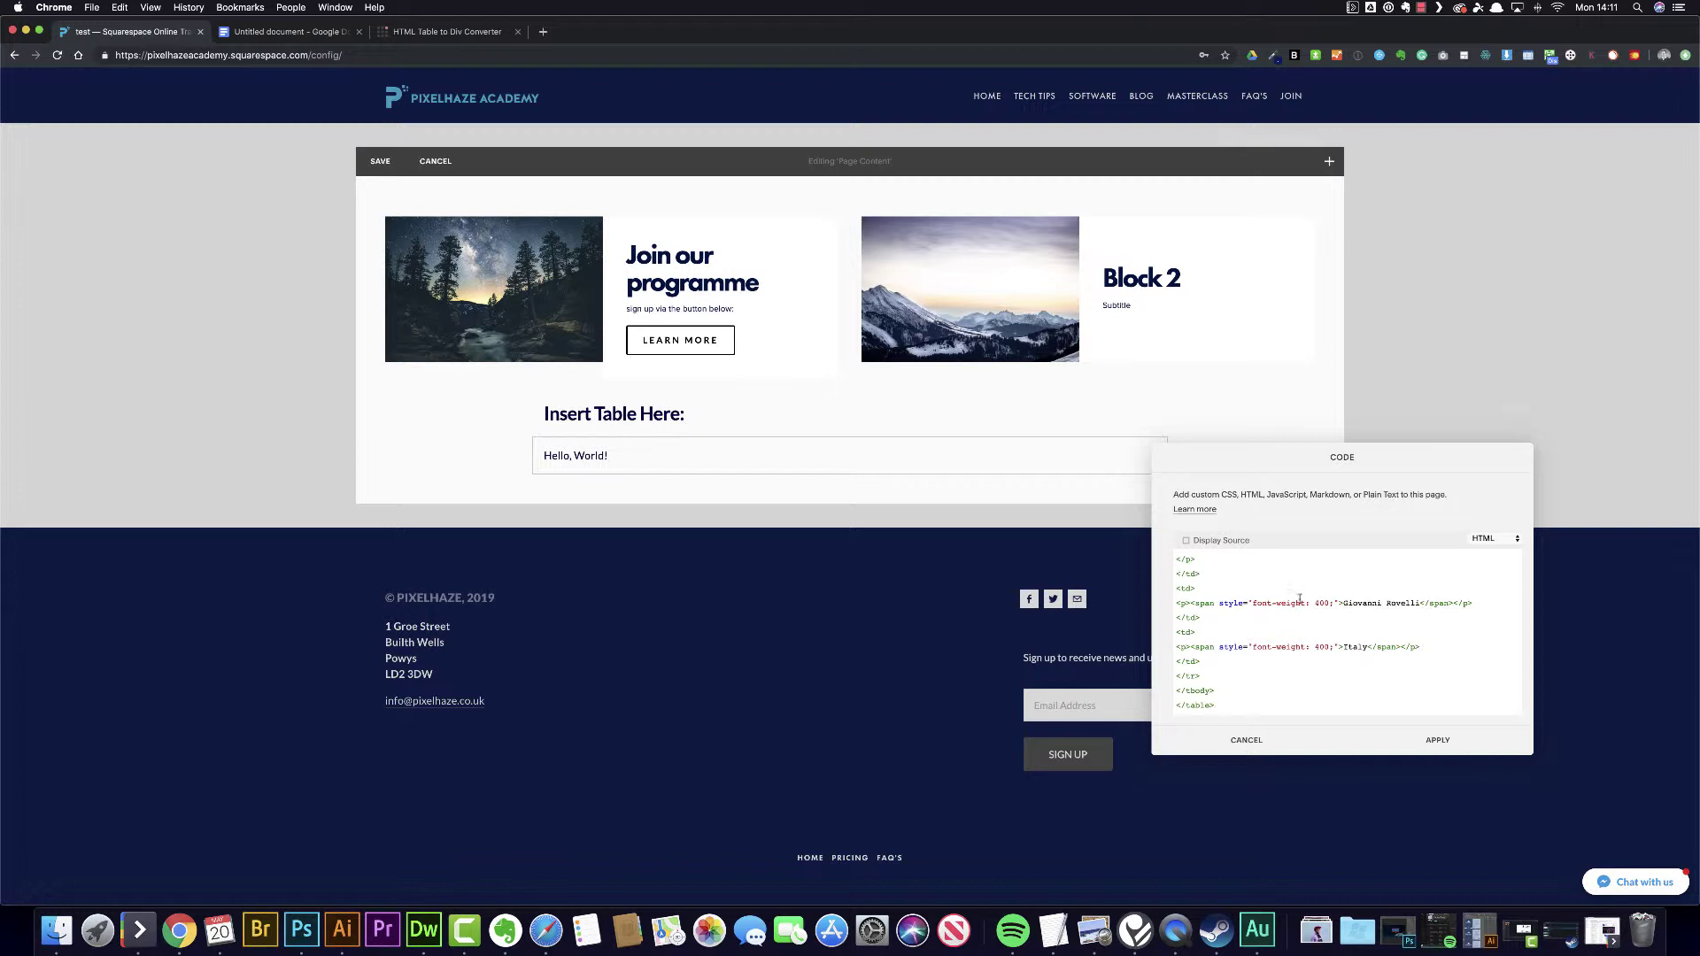
pyautogui.scroll(5, 1298, 601)
pyautogui.scroll(5, 1298, 601)
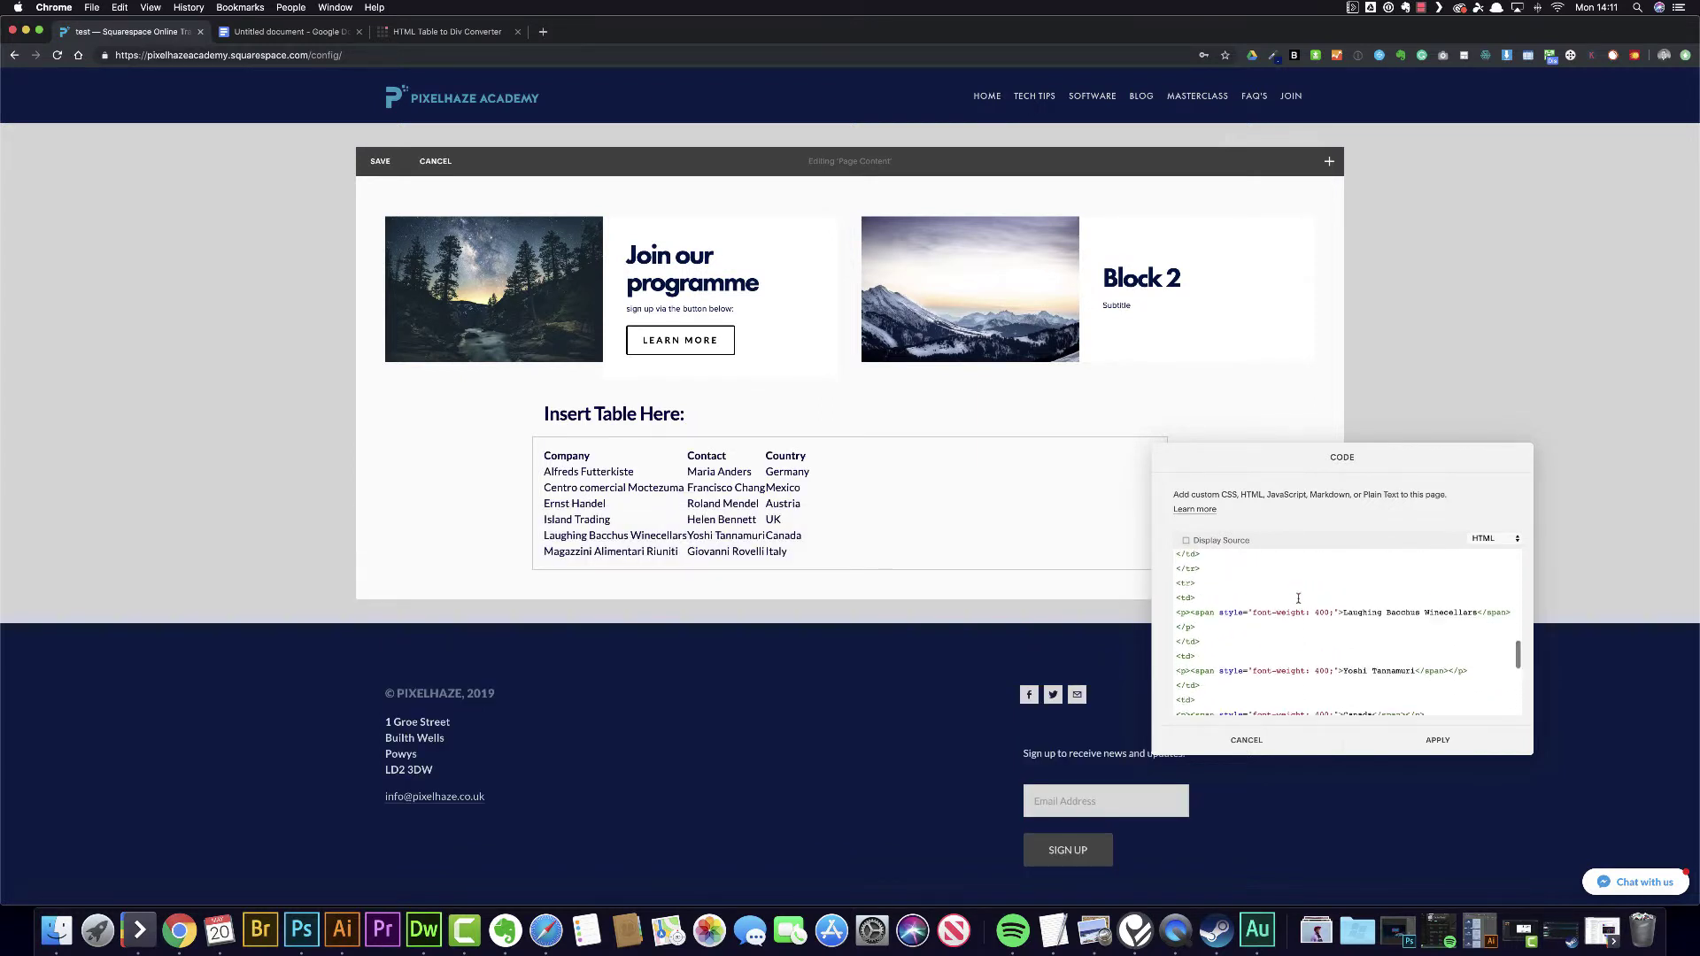
pyautogui.scroll(5, 1297, 600)
pyautogui.scroll(5, 1297, 600)
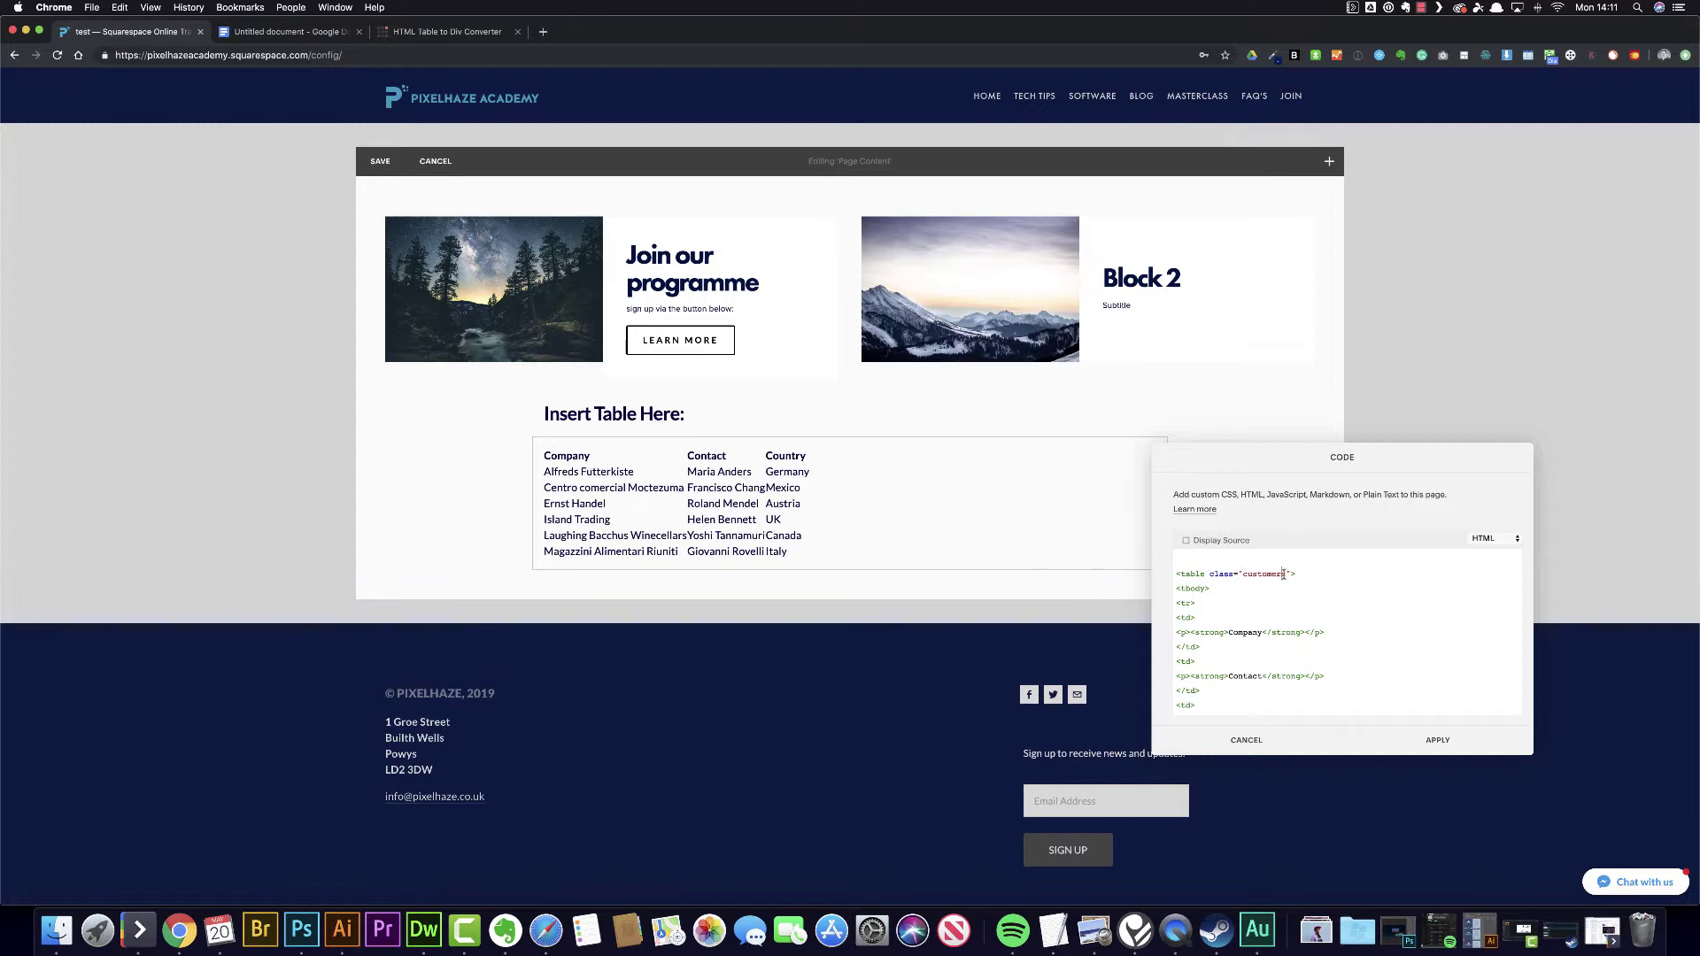
pyautogui.moveTo(1285, 575)
pyautogui.mouseDown()
pyautogui.moveTo(1210, 573)
pyautogui.moveTo(1288, 576)
pyautogui.mouseUp()
pyautogui.click(1401, 741)
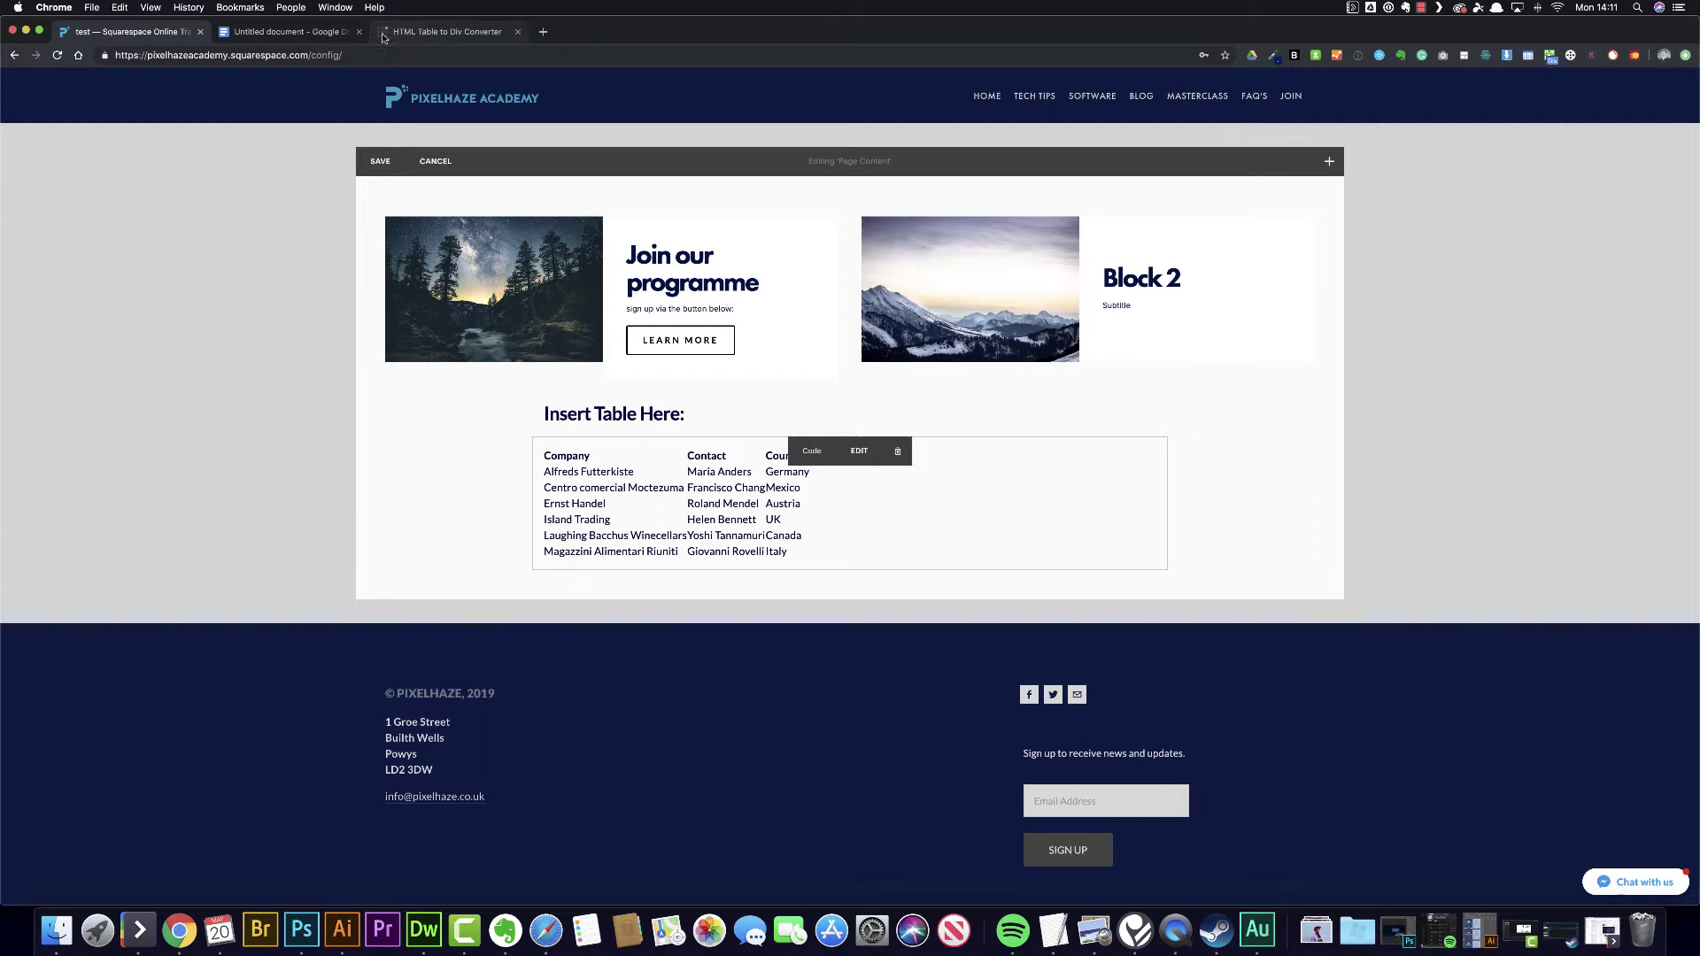
# Highlight the Docs CSS from the Table styles comment to the End table styles comment
pyautogui.click(299, 32)
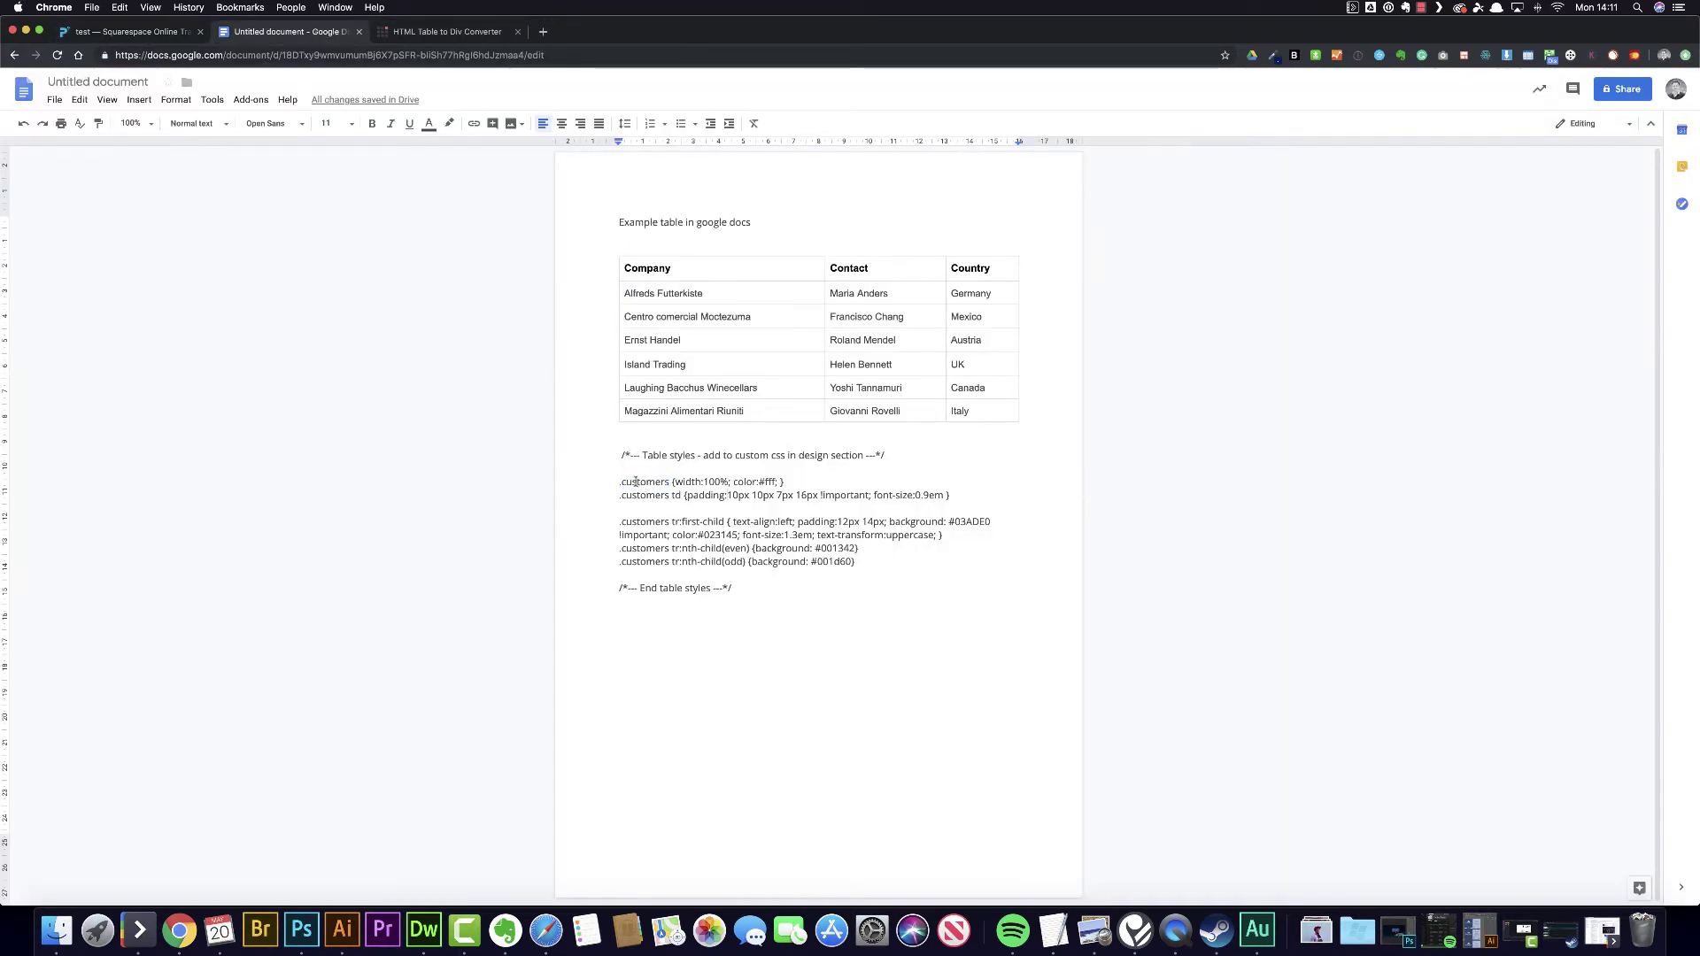
pyautogui.moveTo(622, 483); pyautogui.dragTo(670, 495)
pyautogui.moveTo(783, 587); pyautogui.dragTo(607, 457)
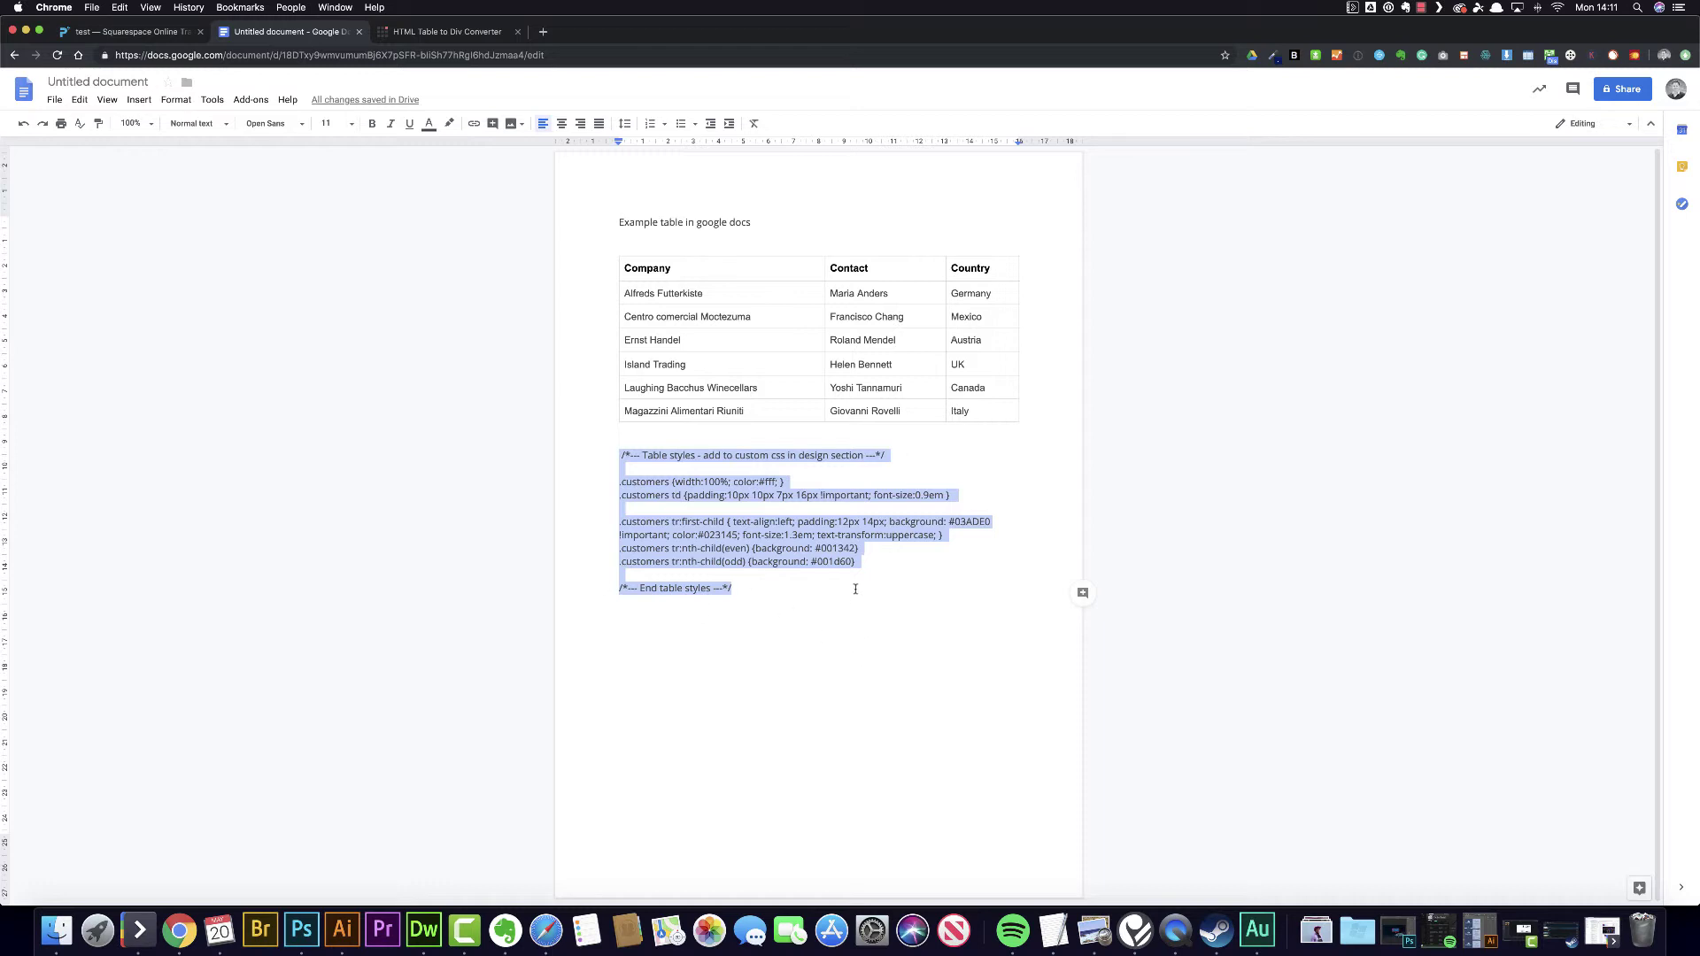
# Save the Squarespace page and paste the table styles at the top of Design > Custom CSS
pyautogui.click(133, 30)
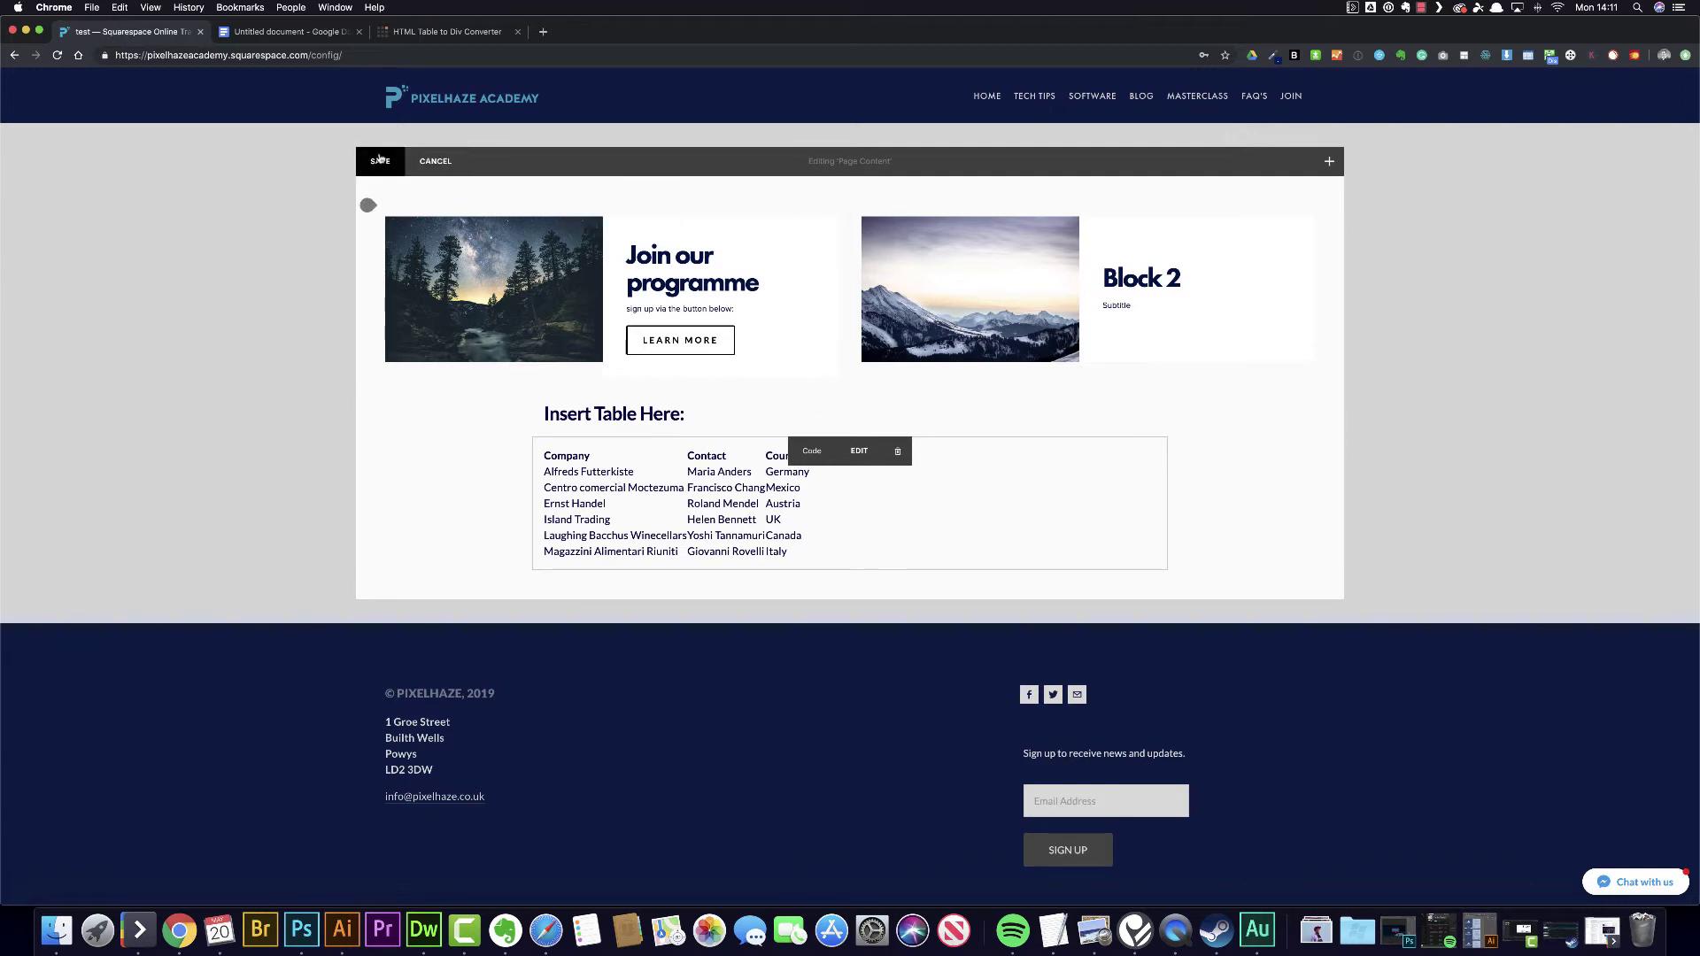
pyautogui.click(378, 158)
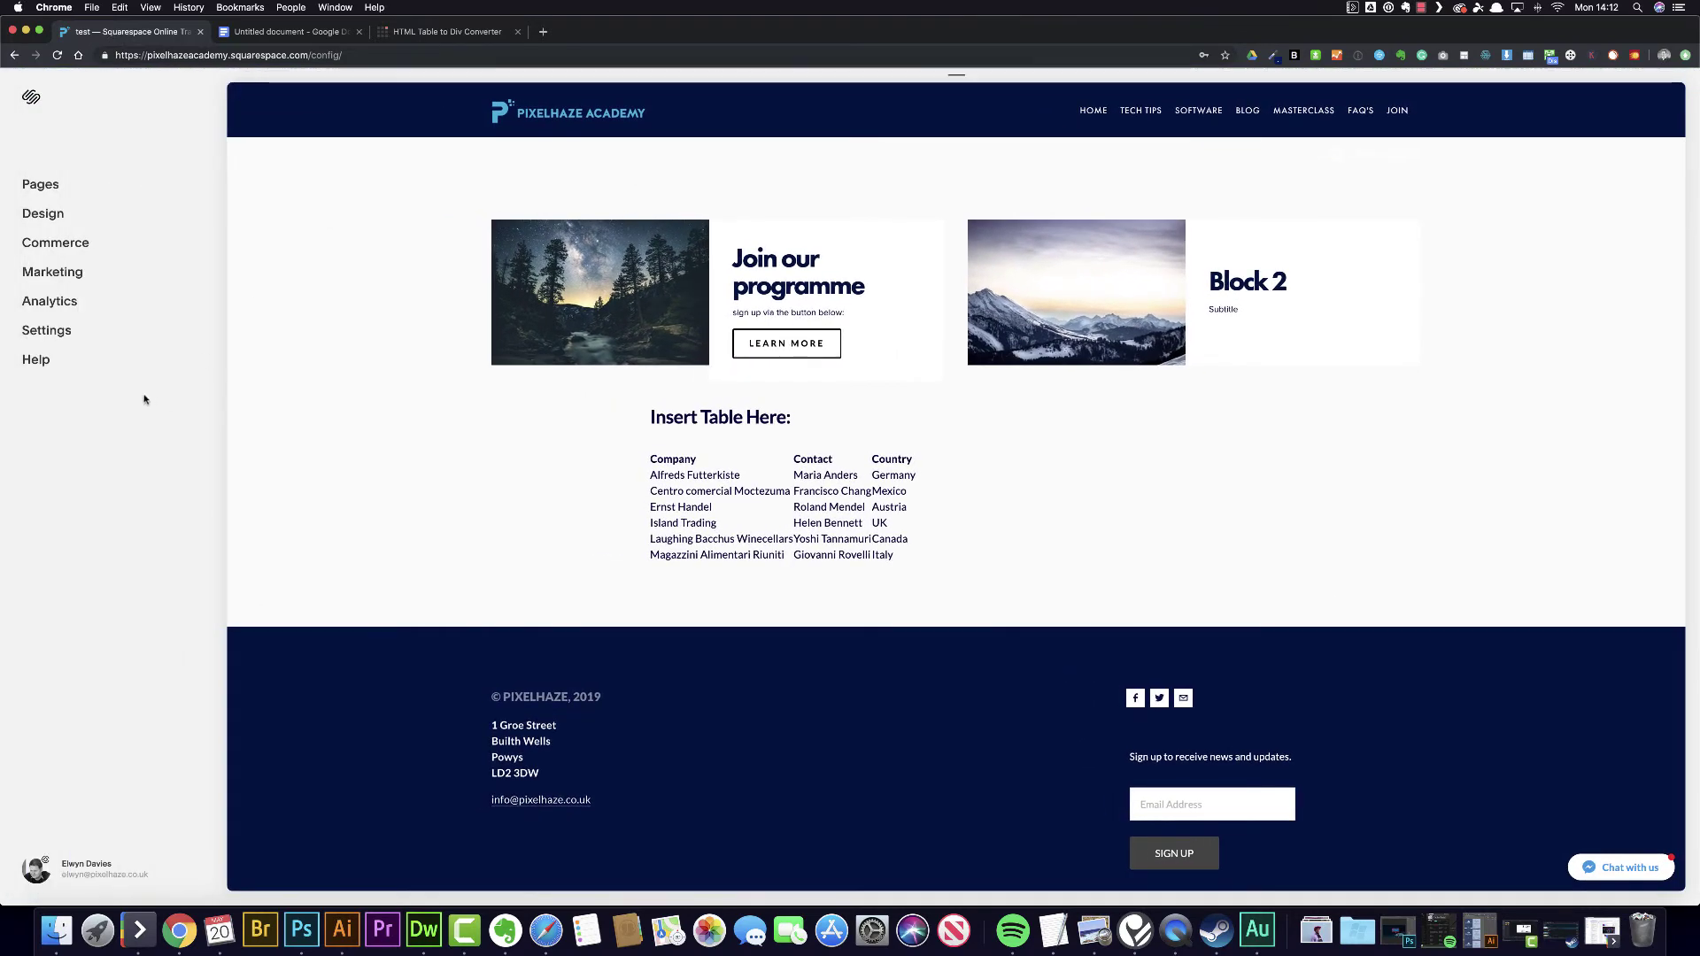
pyautogui.click(57, 220)
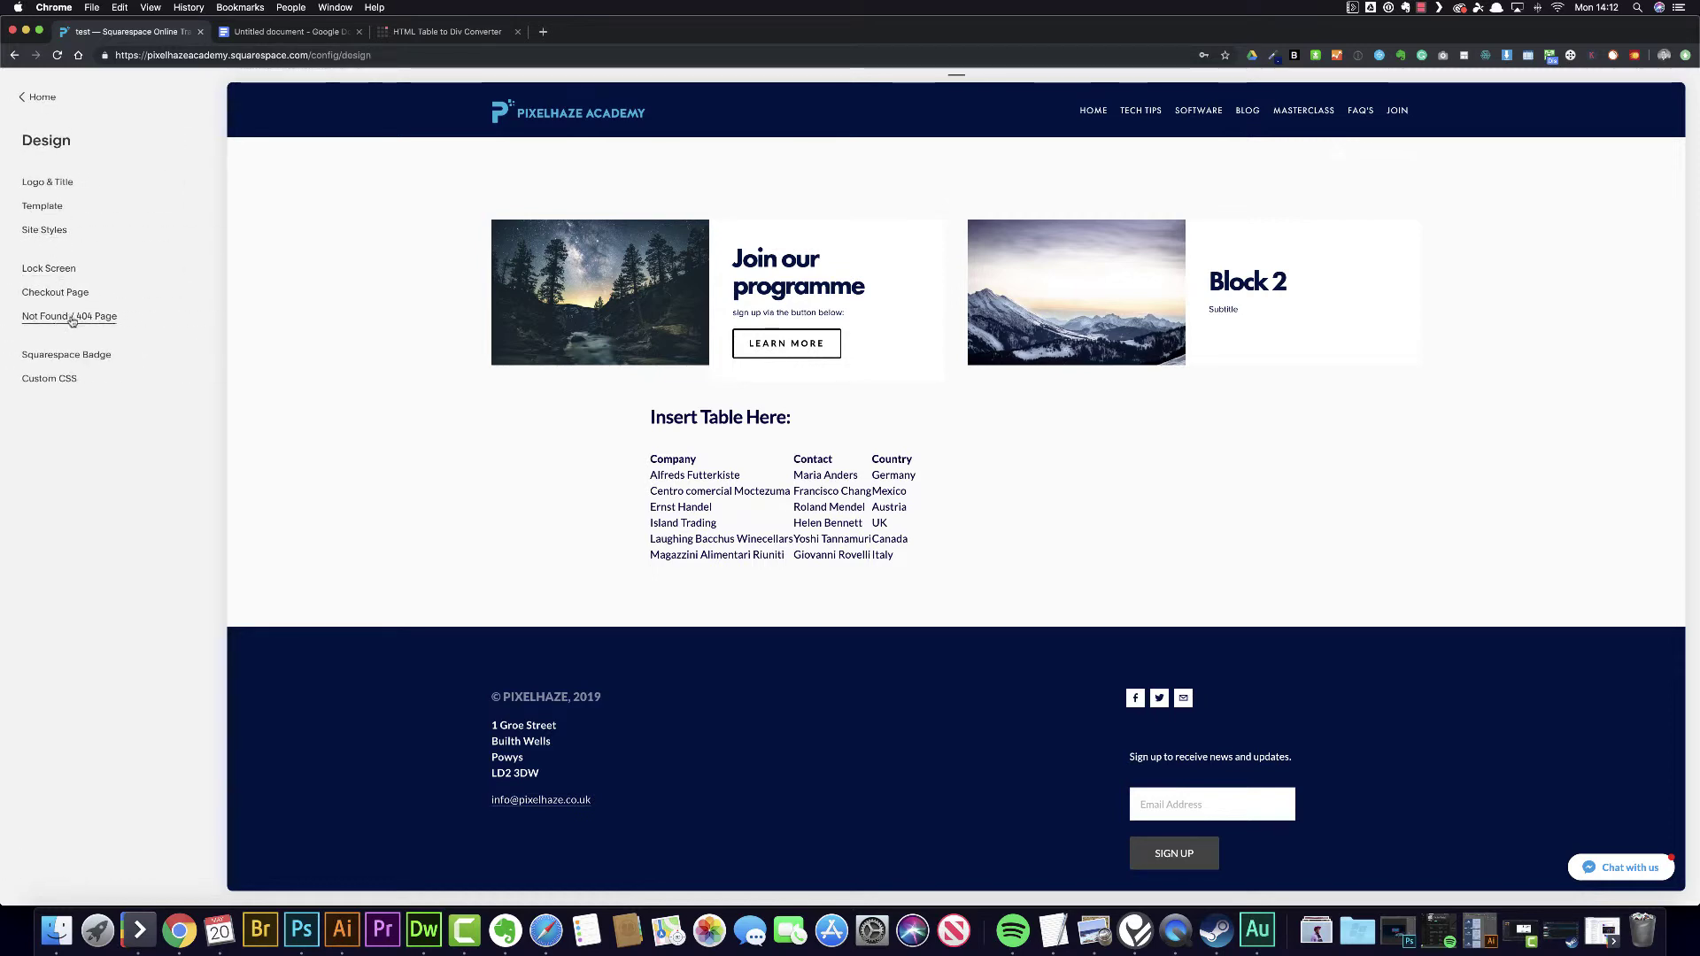
pyautogui.click(67, 380)
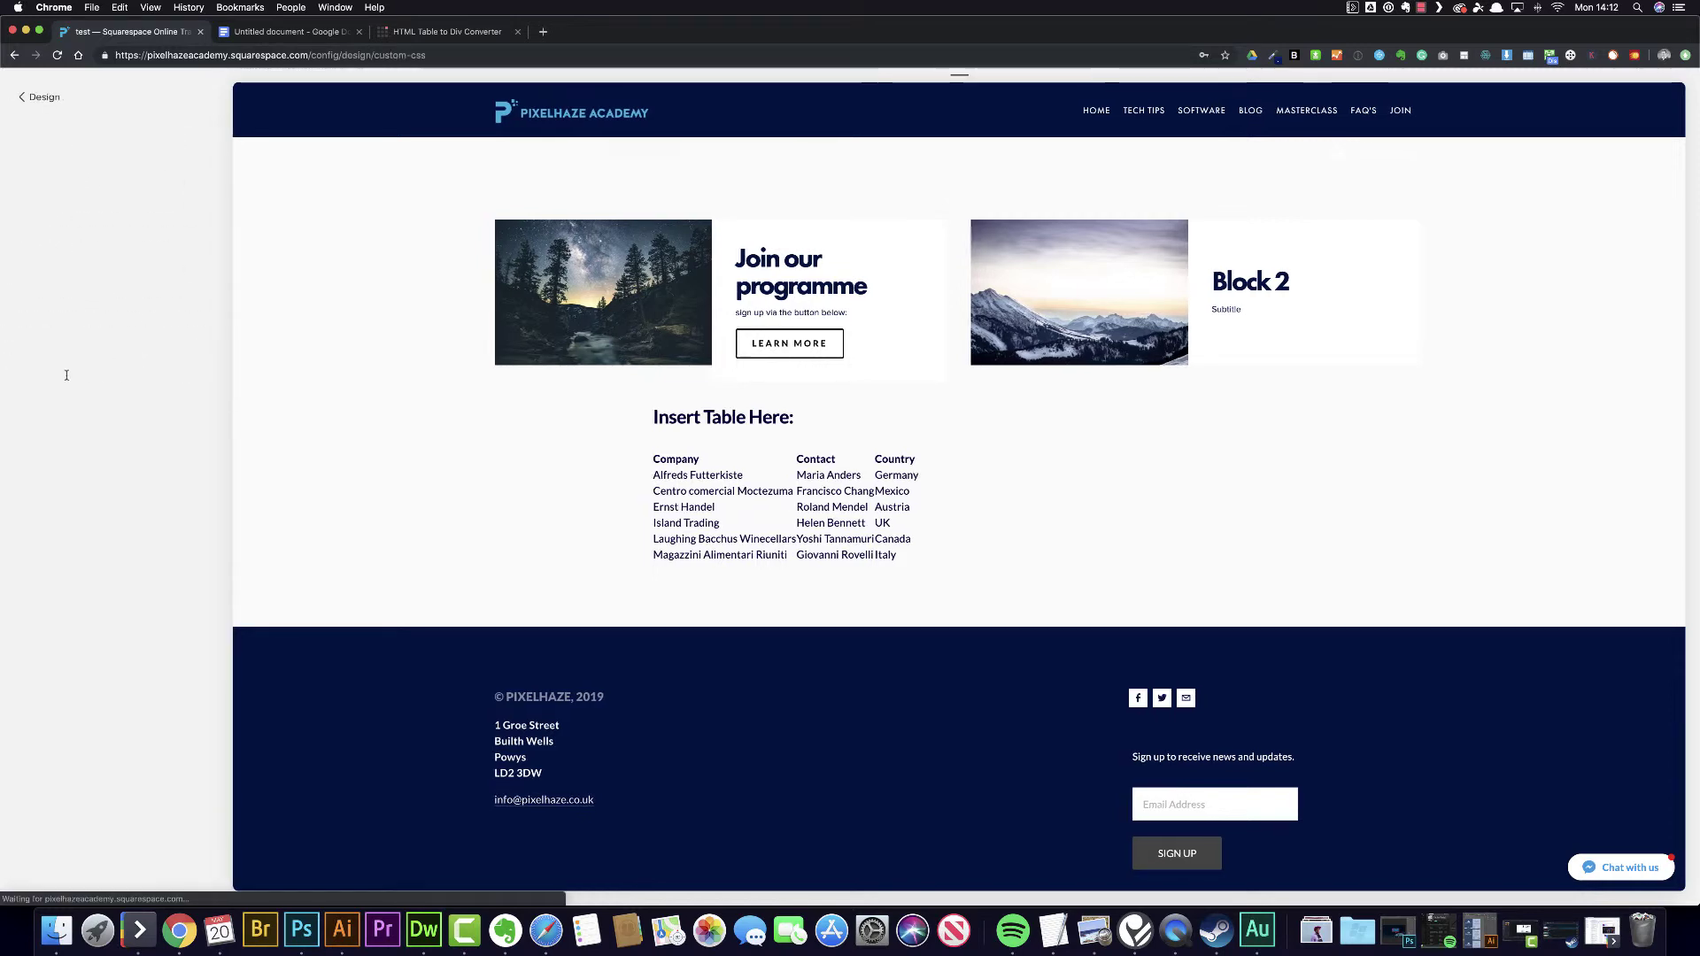
pyautogui.click(60, 379)
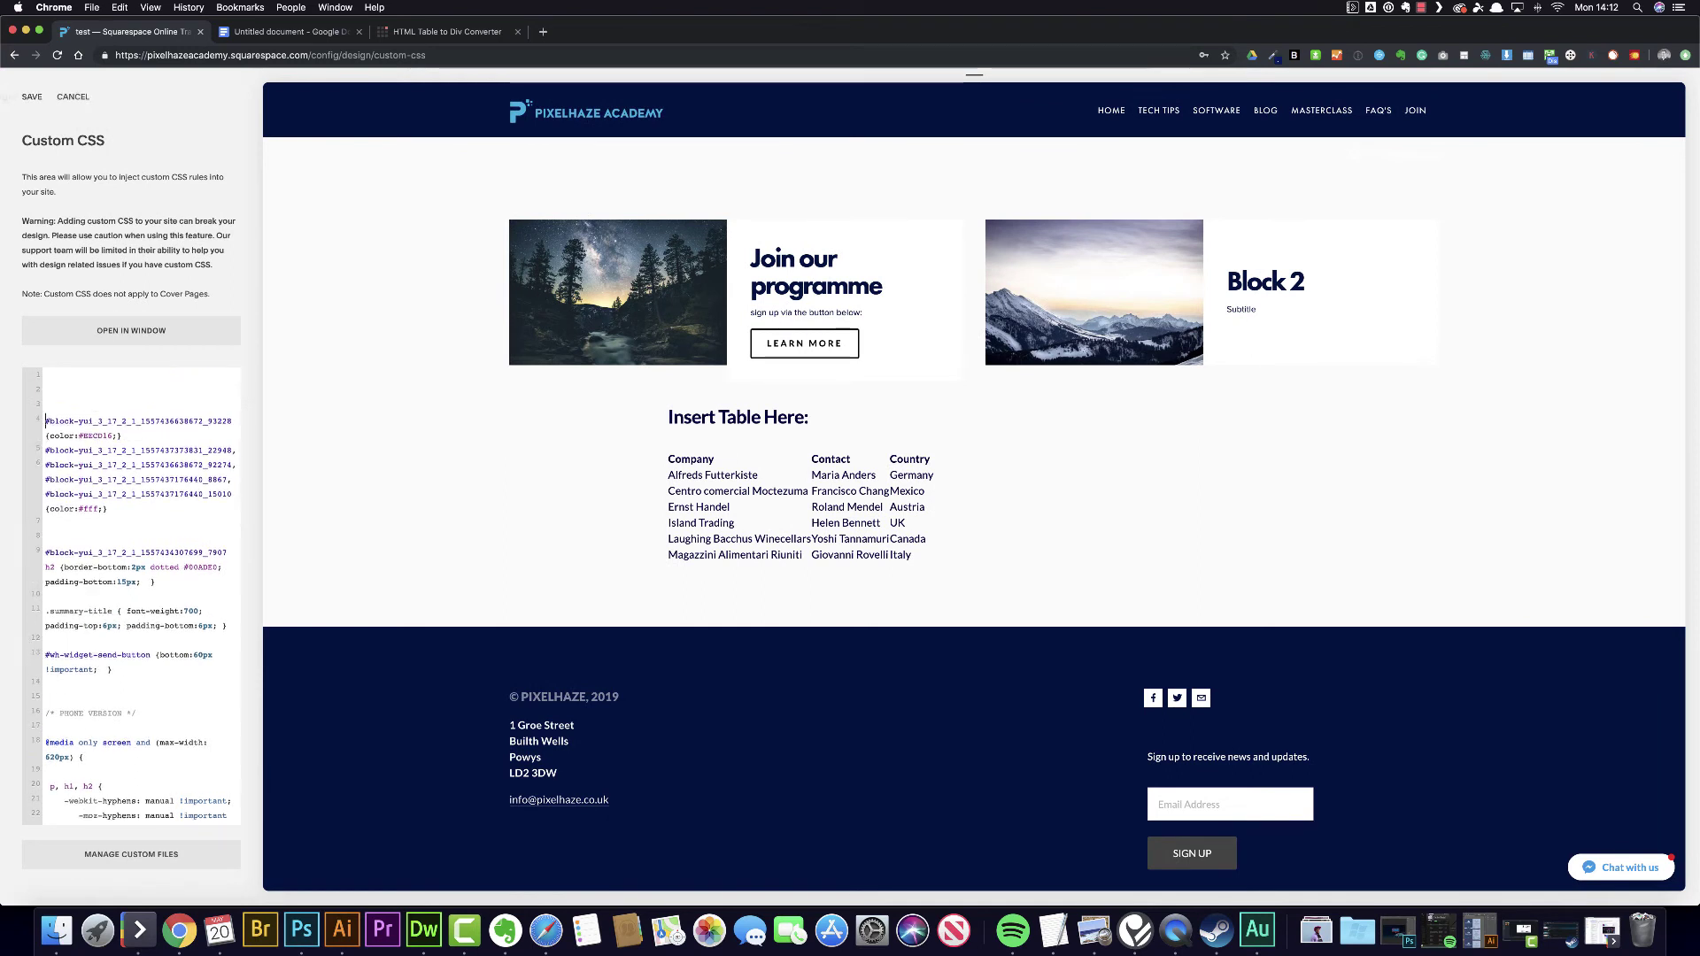
pyautogui.press('super+v')
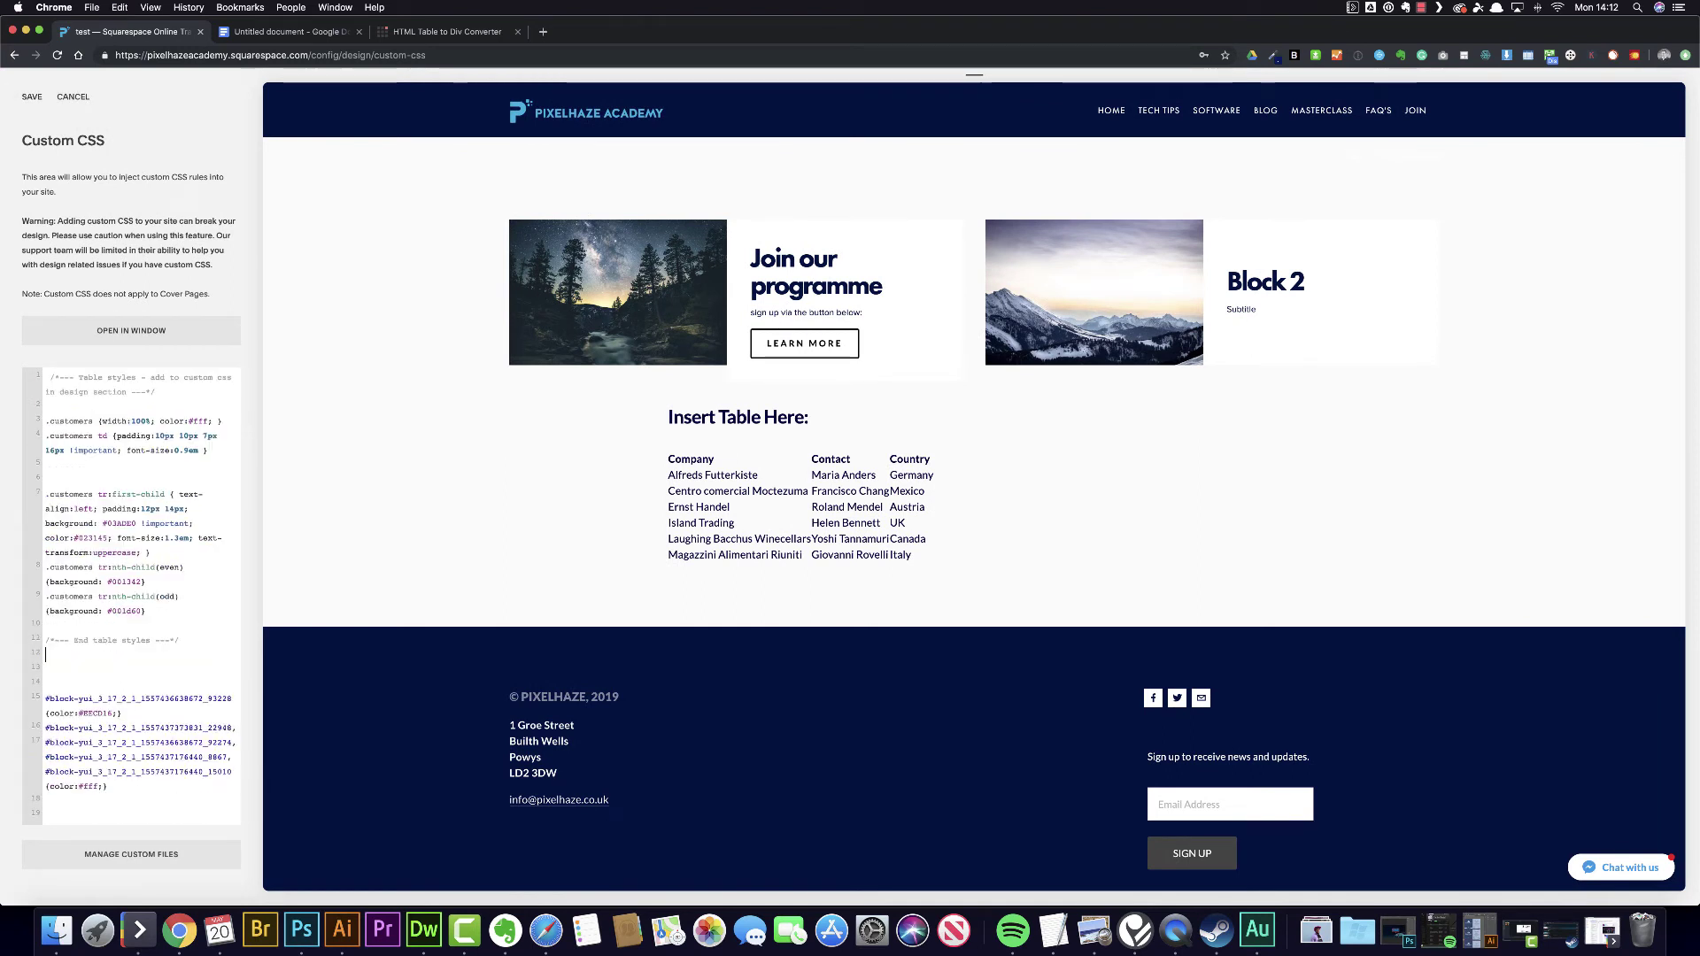